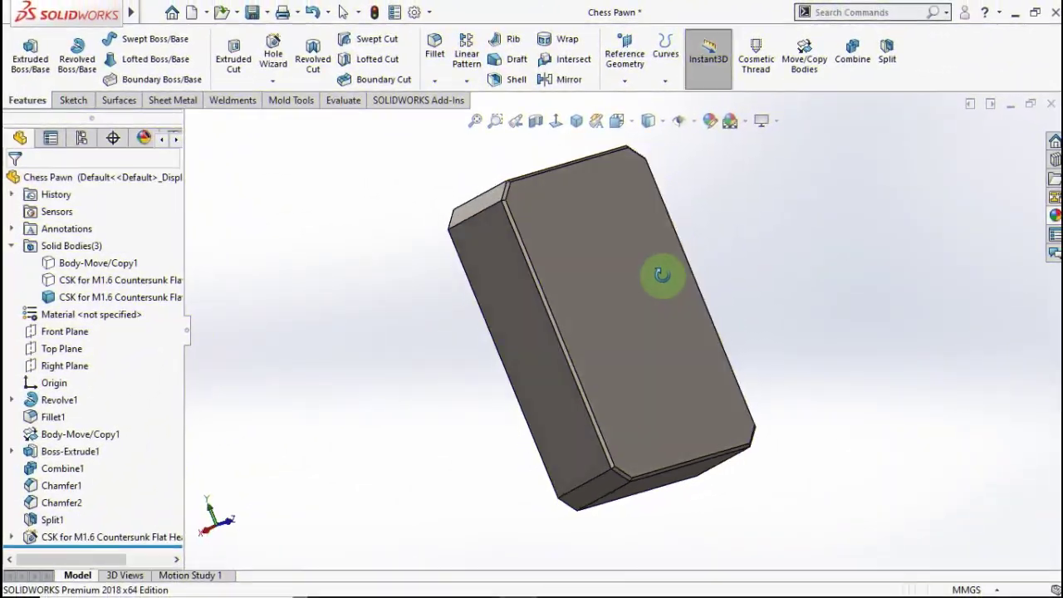
Orbit the finished pawn mold from several sides, then tilt to view the pawn
{"action": "mouse_move", "coordinate": [662, 275]}
{"action": "middle_mouse_down"}
{"action": "mouse_move", "coordinate": [764, 261]}
{"action": "mouse_move", "coordinate": [824, 208]}
{"action": "mouse_move", "coordinate": [807, 327]}
{"action": "mouse_move", "coordinate": [769, 324]}
{"action": "mouse_move", "coordinate": [803, 307]}
{"action": "mouse_move", "coordinate": [819, 372]}
{"action": "middle_mouse_up"}
{"action": "right_click", "coordinate": [44, 440]}
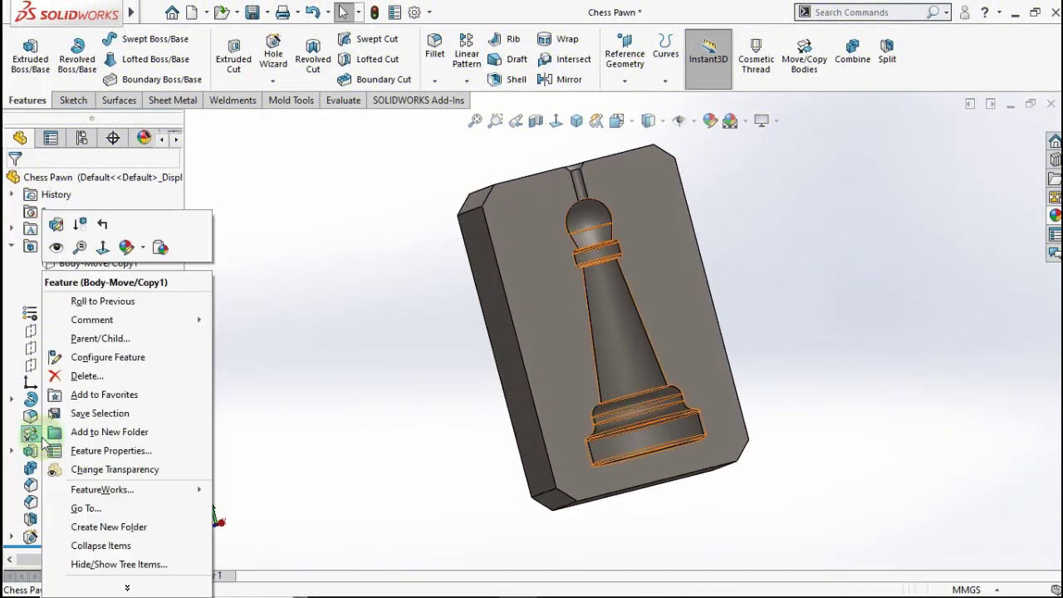
{"action": "left_click", "coordinate": [58, 250]}
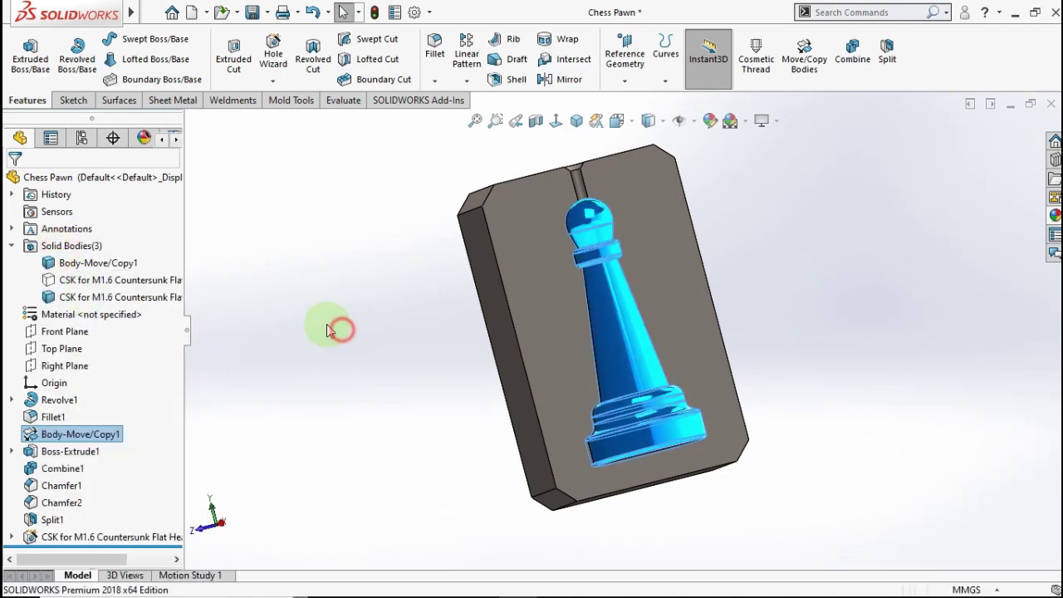
{"action": "mouse_move", "coordinate": [369, 330]}
{"action": "middle_mouse_down"}
{"action": "mouse_move", "coordinate": [432, 423]}
{"action": "mouse_move", "coordinate": [399, 356]}
{"action": "mouse_move", "coordinate": [298, 341]}
{"action": "mouse_move", "coordinate": [271, 373]}
{"action": "mouse_move", "coordinate": [387, 305]}
{"action": "mouse_move", "coordinate": [615, 249]}
{"action": "mouse_move", "coordinate": [792, 292]}
{"action": "mouse_move", "coordinate": [819, 371]}
{"action": "middle_mouse_up"}
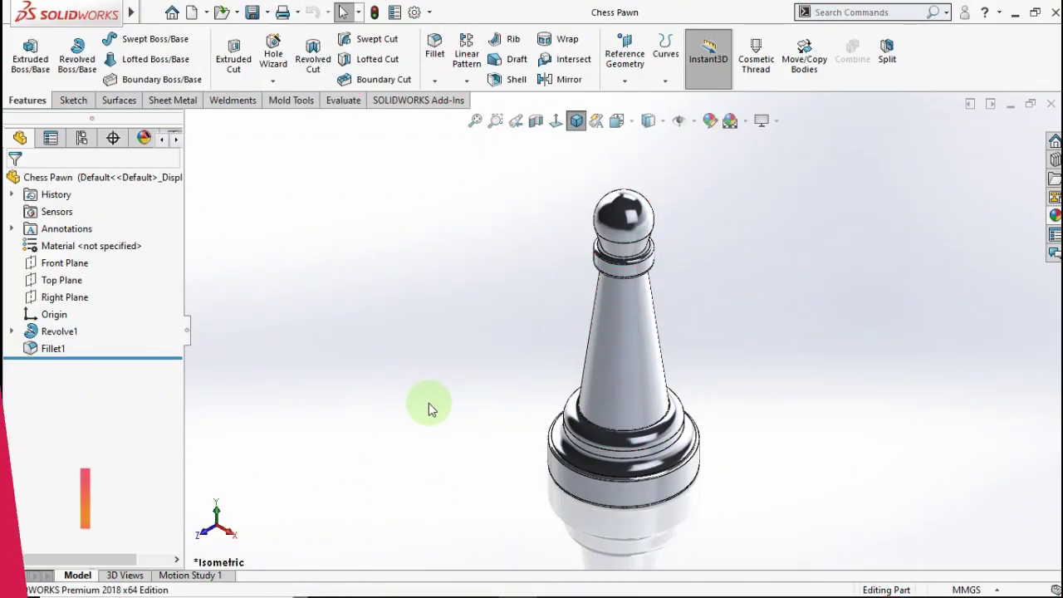
{"action": "mouse_move", "coordinate": [418, 424]}
{"action": "middle_mouse_down"}
{"action": "mouse_move", "coordinate": [446, 344]}
{"action": "mouse_move", "coordinate": [551, 302]}
{"action": "mouse_move", "coordinate": [674, 285]}
{"action": "mouse_move", "coordinate": [845, 315]}
{"action": "mouse_move", "coordinate": [806, 292]}
{"action": "mouse_move", "coordinate": [570, 294]}
{"action": "mouse_move", "coordinate": [463, 397]}
{"action": "mouse_move", "coordinate": [490, 363]}
{"action": "middle_mouse_up"}
Start a new sketch on the Right Plane, viewed normal to it
{"action": "left_click", "coordinate": [577, 121]}
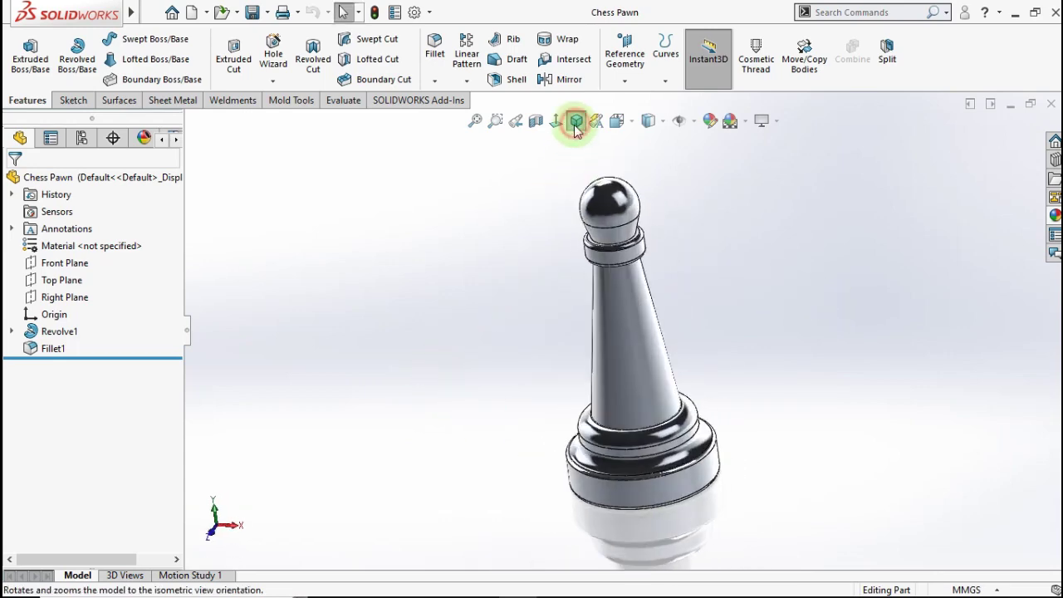
{"action": "left_click", "coordinate": [70, 301]}
{"action": "left_click", "coordinate": [80, 284]}
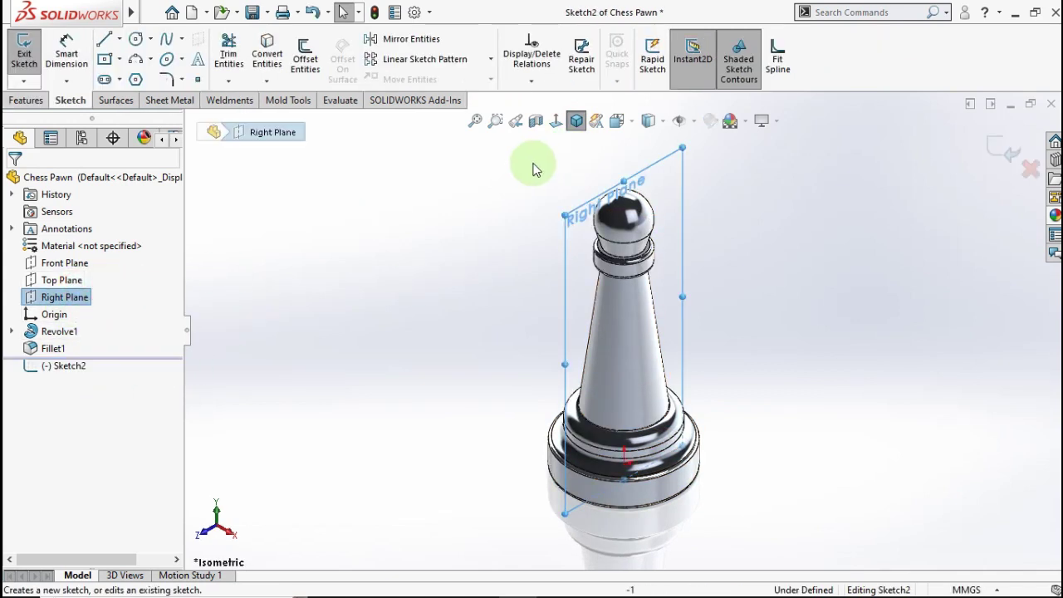
{"action": "left_click", "coordinate": [556, 120]}
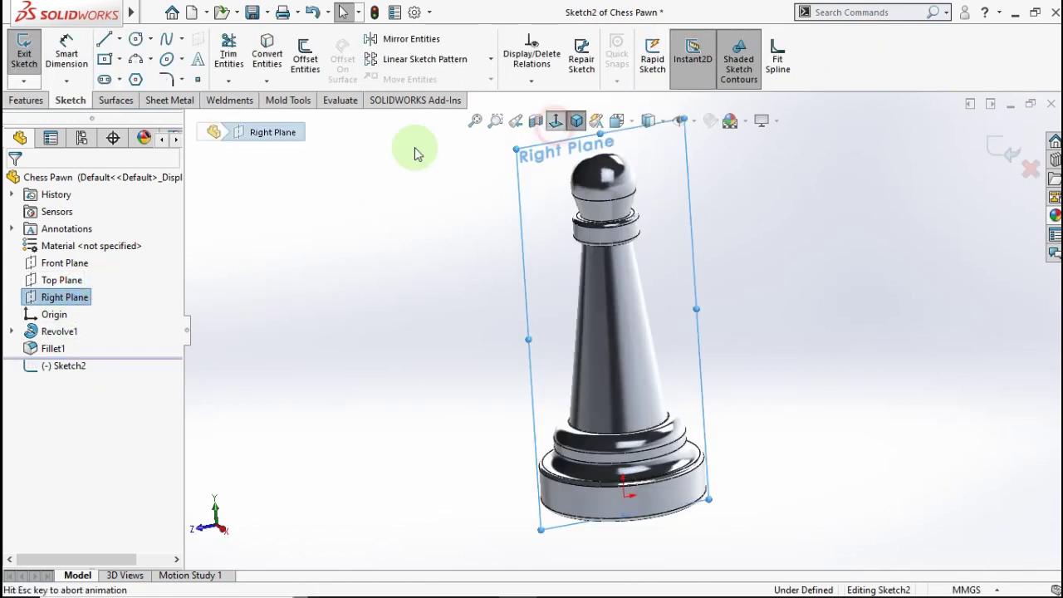
Draw a center rectangle enclosing the pawn and select its centre together with the origin
{"action": "left_click", "coordinate": [106, 61]}
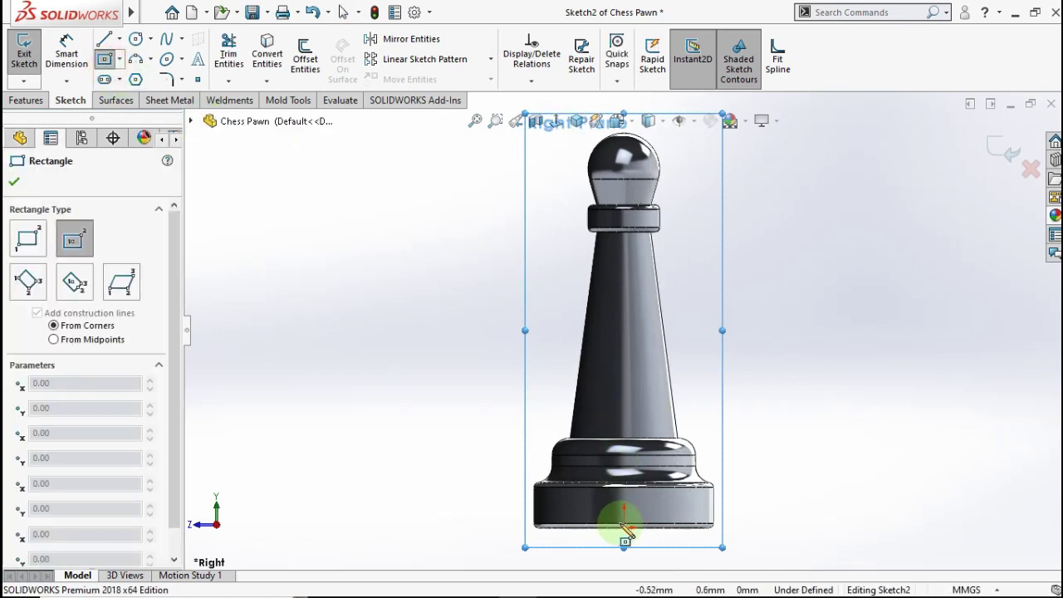
{"action": "left_click", "coordinate": [630, 382]}
{"action": "scroll", "coordinate": [704, 356], "scroll_direction": "up", "scroll_amount": 3}
{"action": "scroll", "coordinate": [712, 208], "scroll_direction": "down", "scroll_amount": 2}
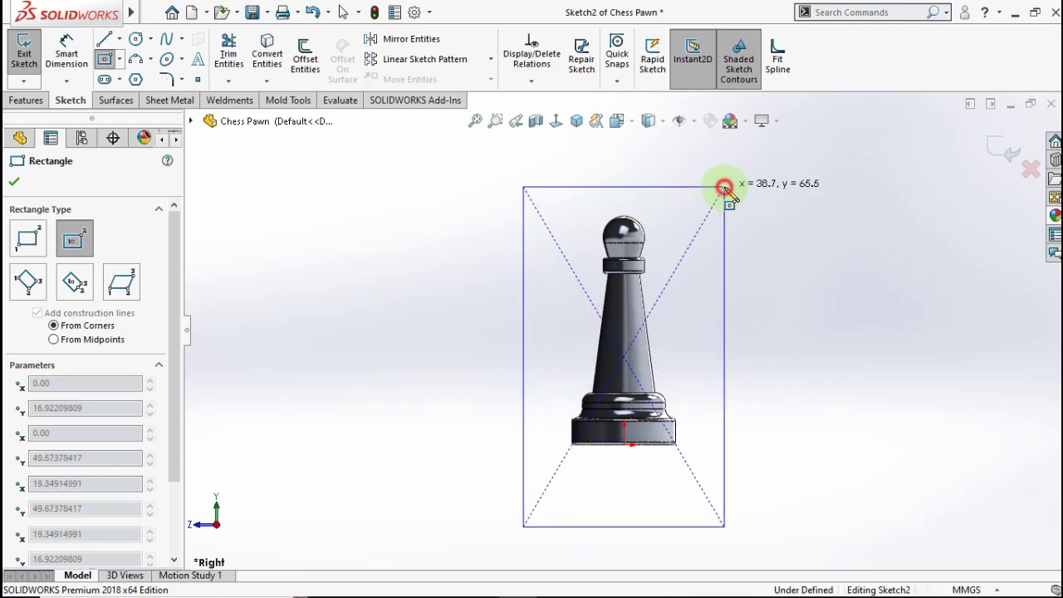
{"action": "left_click", "coordinate": [724, 187]}
{"action": "key", "text": "Escape"}
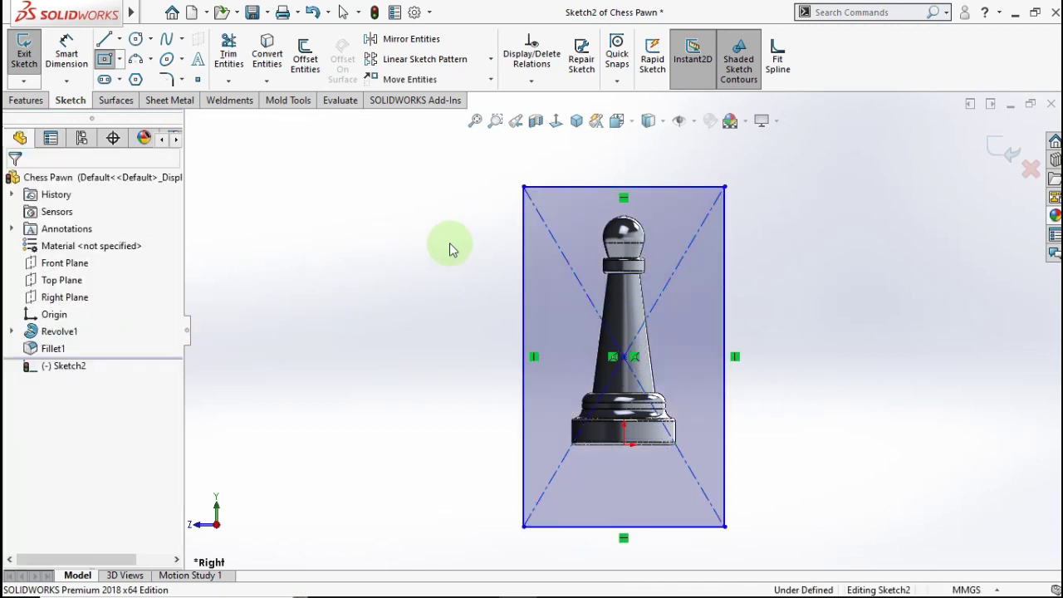
{"action": "left_click", "coordinate": [624, 444]}
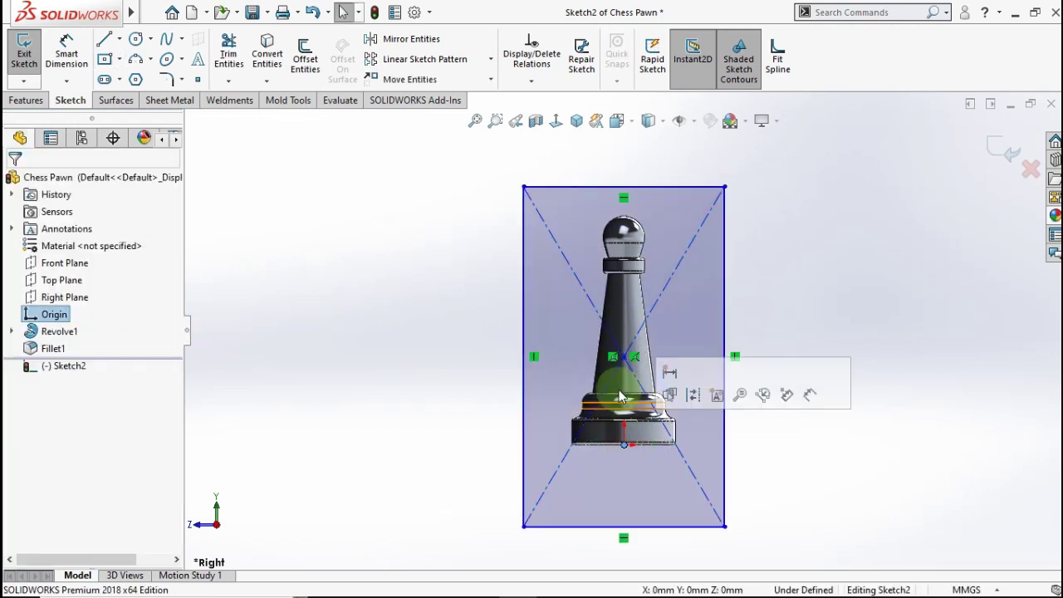
{"action": "left_click", "coordinate": [624, 359], "text": "ctrl"}
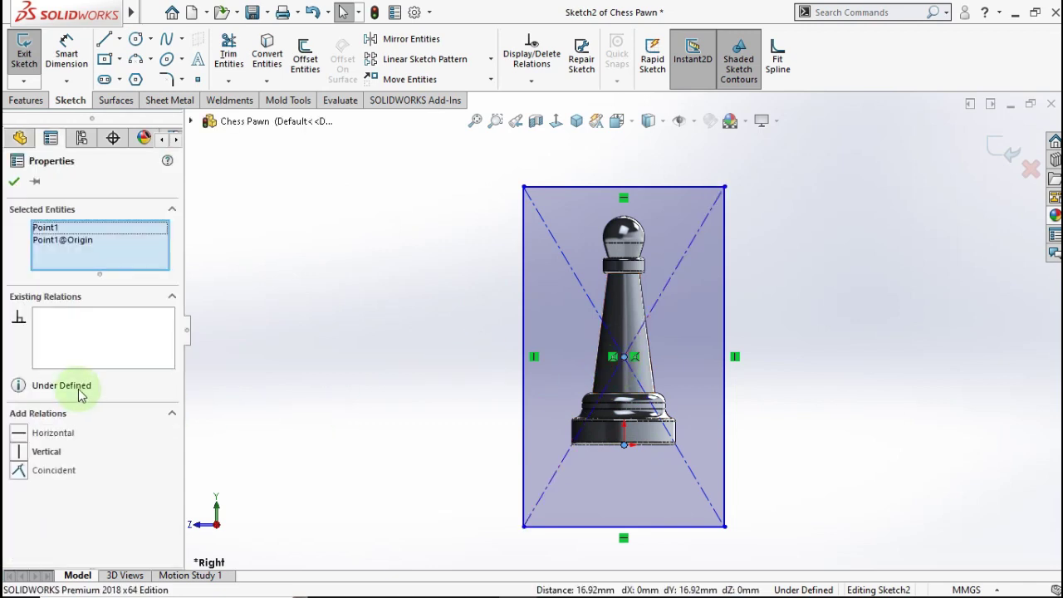
Align the rectangle centre vertically with the origin and dimension a 5 mm gap below the pawn base
{"action": "left_click", "coordinate": [14, 184]}
{"action": "left_click", "coordinate": [57, 51]}
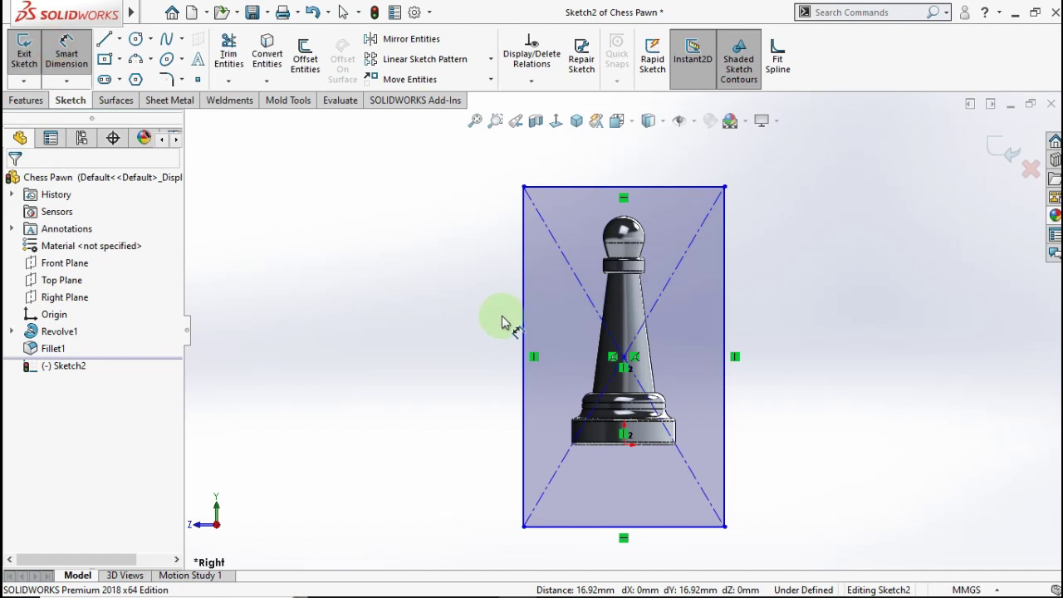
{"action": "left_click", "coordinate": [598, 526]}
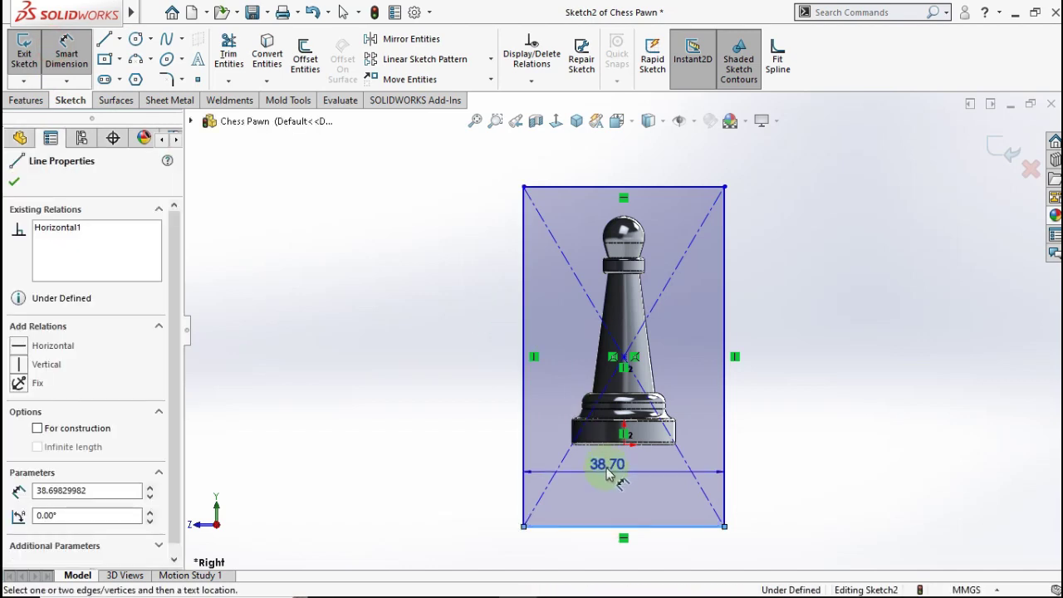
{"action": "scroll", "coordinate": [599, 486], "scroll_direction": "down", "scroll_amount": 5}
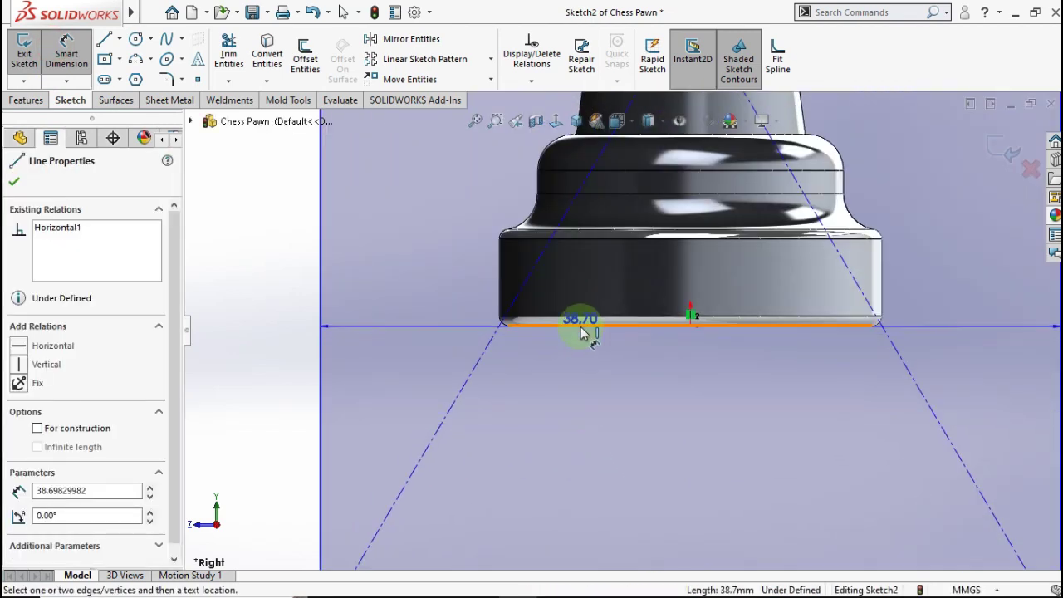
{"action": "left_click", "coordinate": [582, 328]}
{"action": "scroll", "coordinate": [474, 379], "scroll_direction": "up", "scroll_amount": 3}
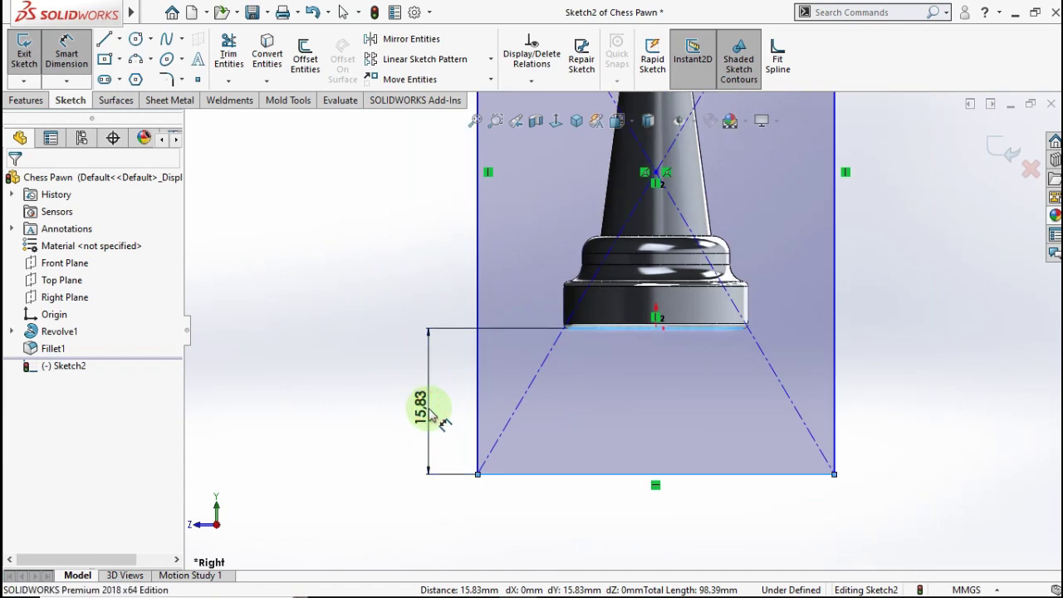
{"action": "left_click", "coordinate": [429, 413]}
{"action": "left_click", "coordinate": [359, 403]}
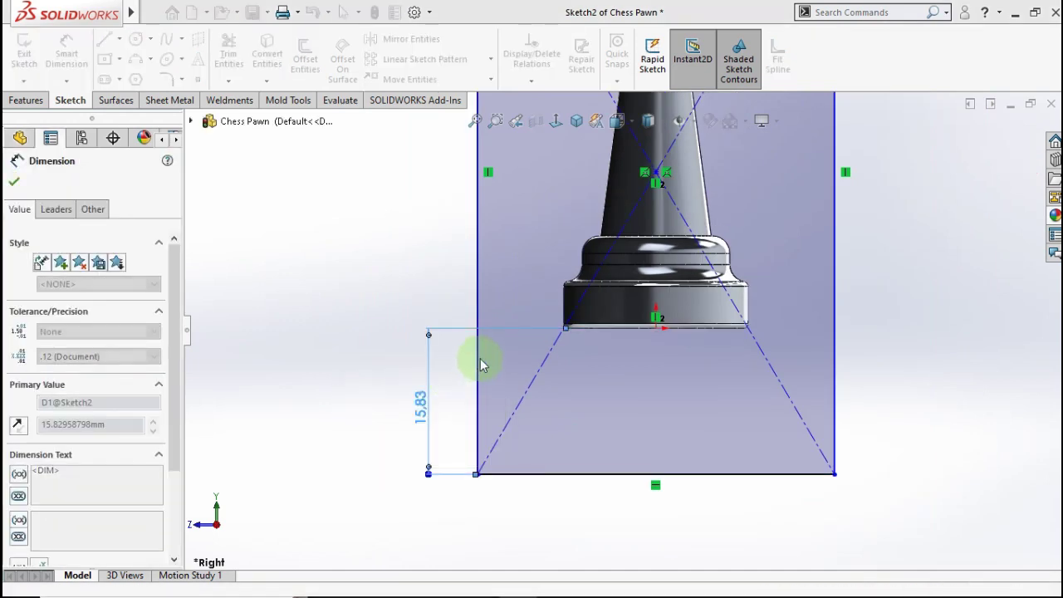
Dimension the rectangle 55 mm tall and 35 mm wide
{"action": "left_click", "coordinate": [480, 283]}
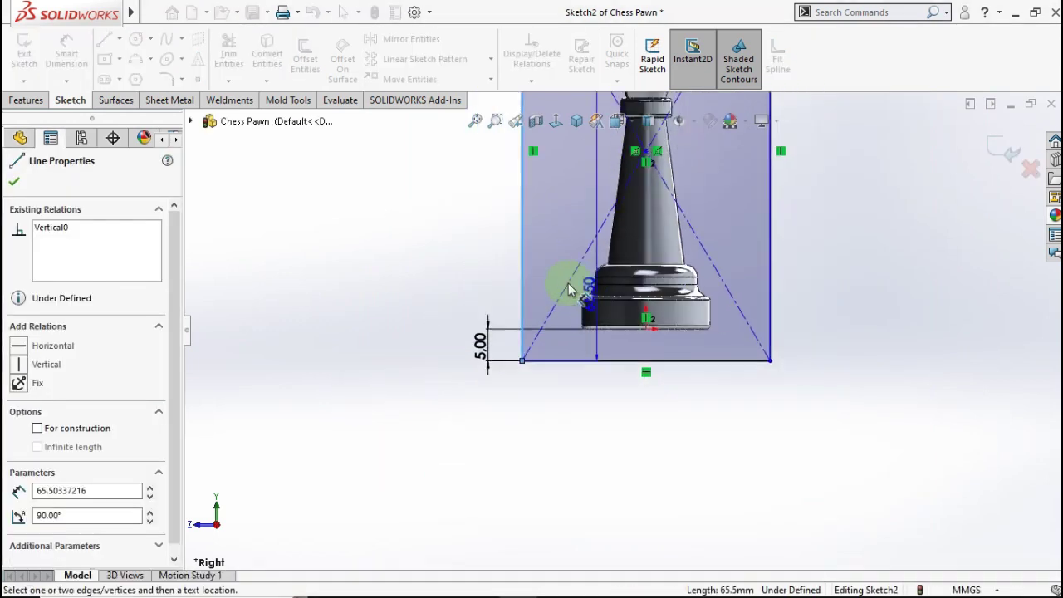
{"action": "scroll", "coordinate": [467, 259], "scroll_direction": "up", "scroll_amount": 4}
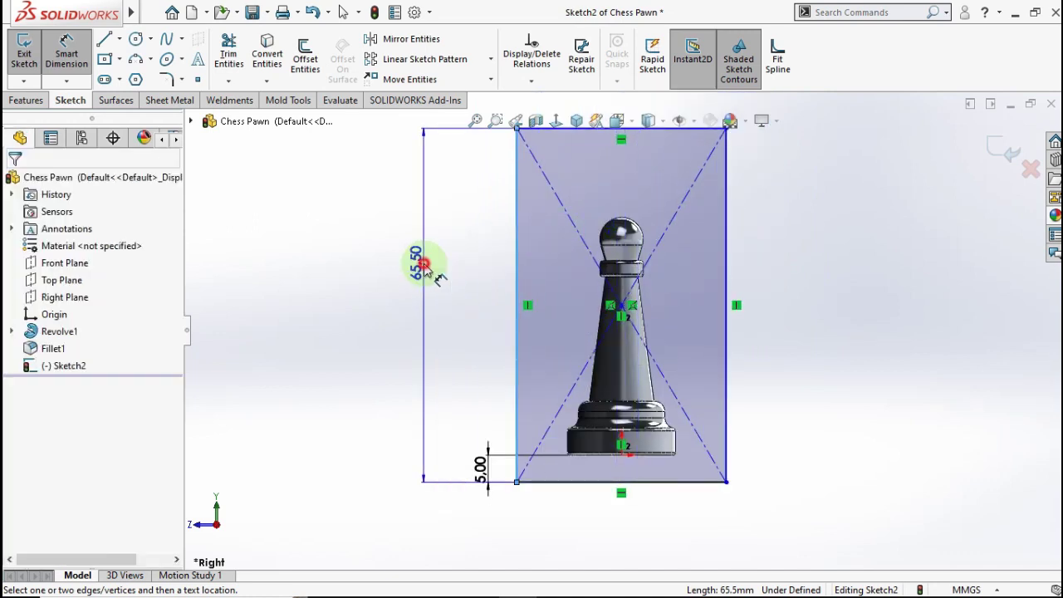
{"action": "left_click", "coordinate": [422, 264]}
{"action": "type", "text": "55"}
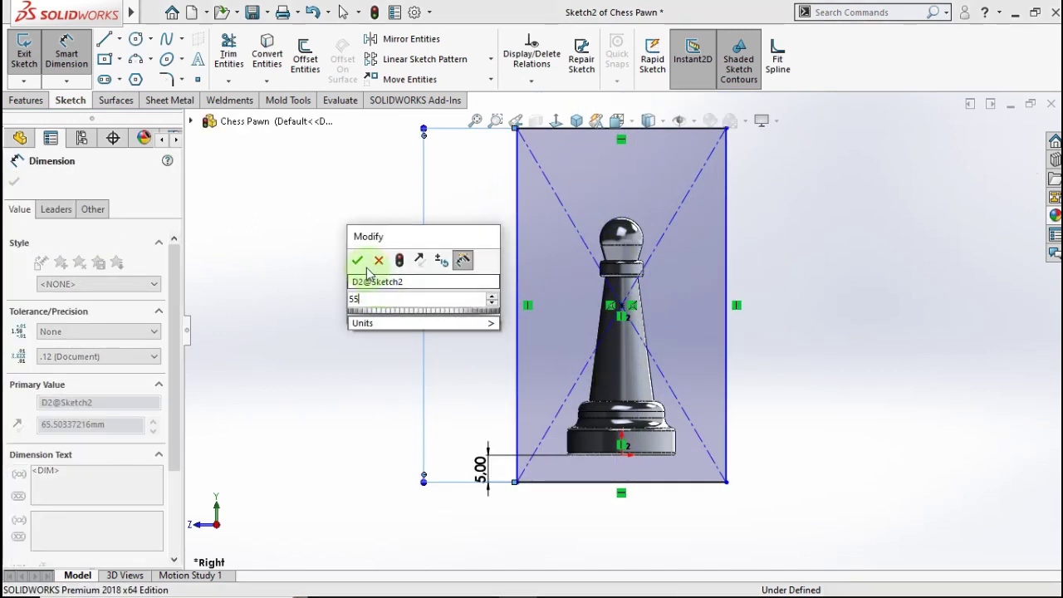
{"action": "left_click", "coordinate": [363, 261]}
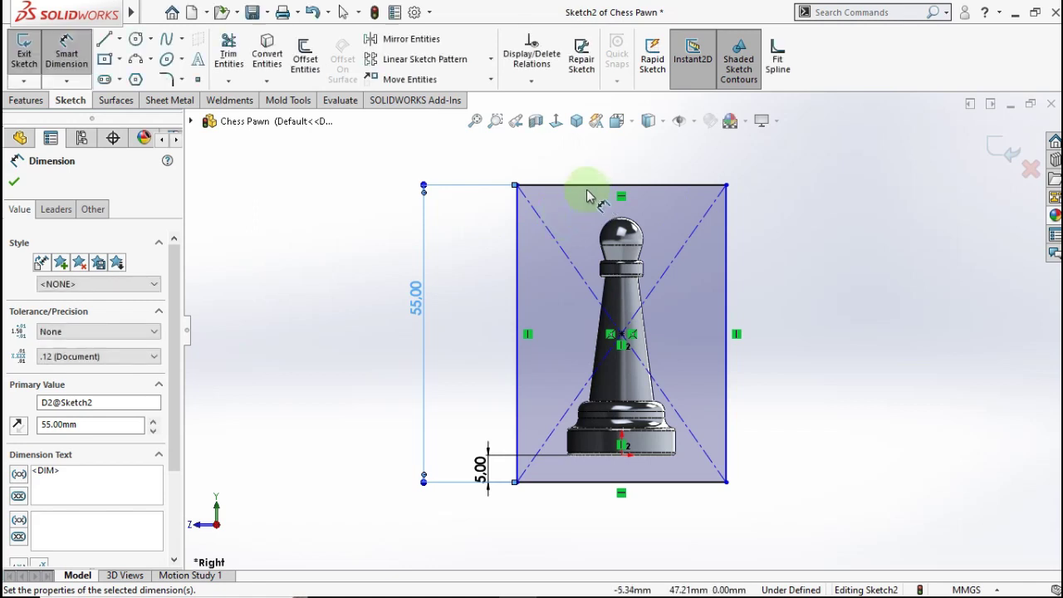
{"action": "left_click", "coordinate": [586, 186]}
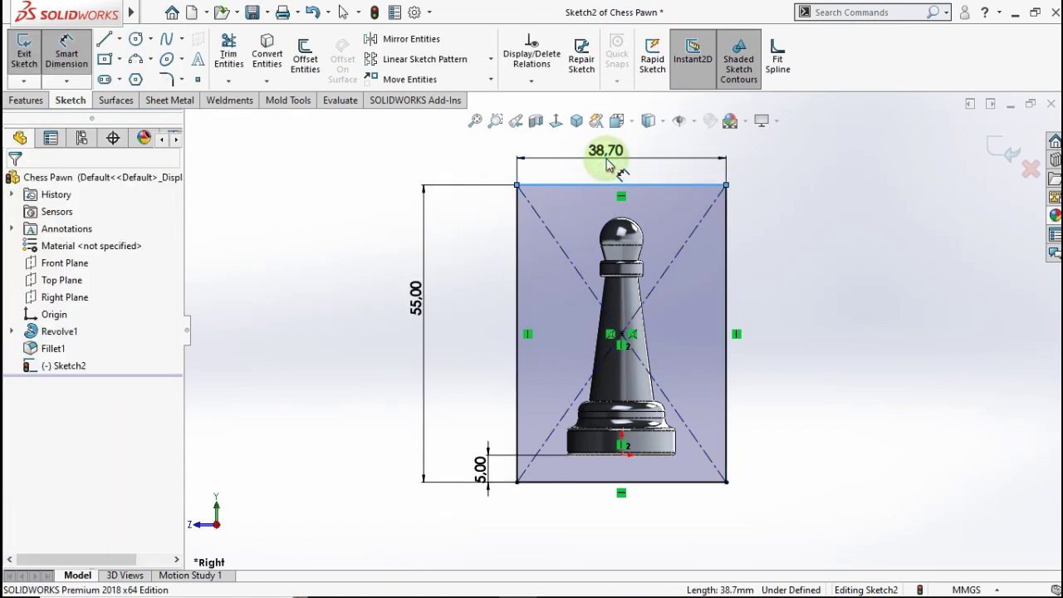
{"action": "left_click", "coordinate": [609, 164]}
{"action": "type", "text": "35"}
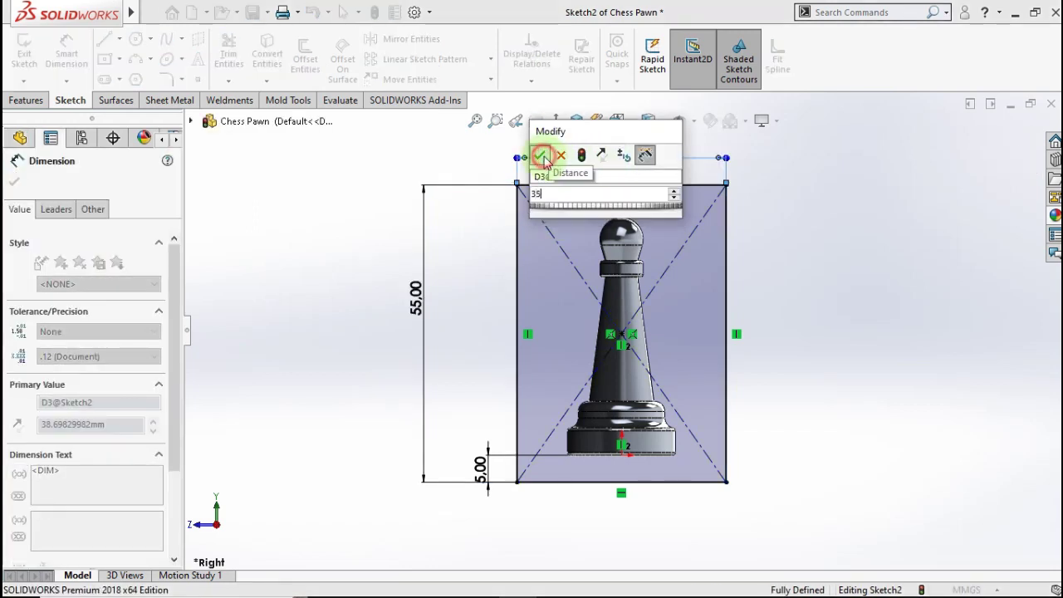
{"action": "left_click", "coordinate": [541, 154]}
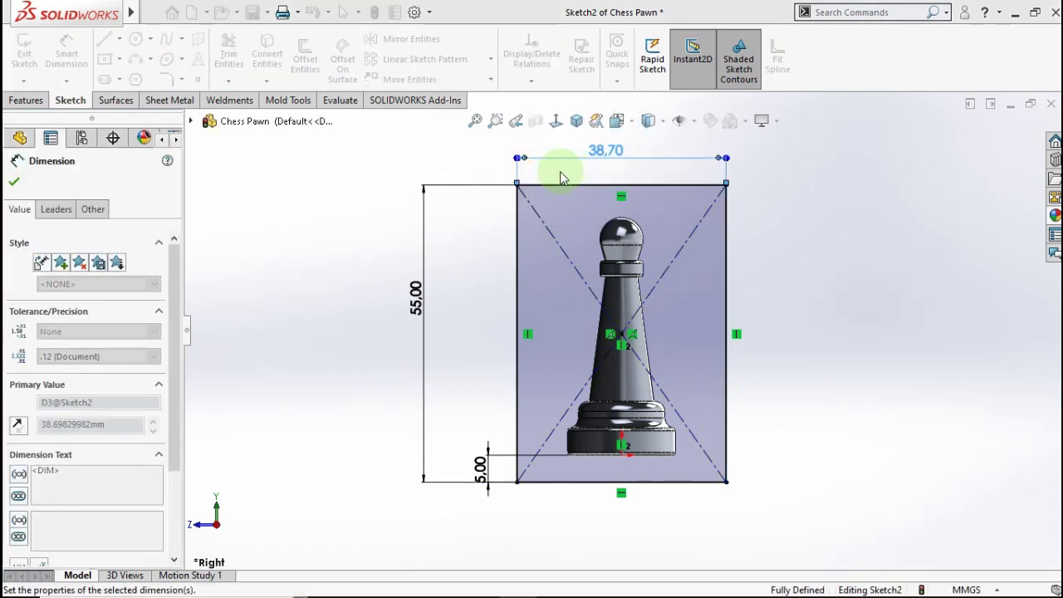
Extrude the rectangle 30 mm Mid Plane as a separate, unmerged solid block
{"action": "left_click", "coordinate": [29, 101]}
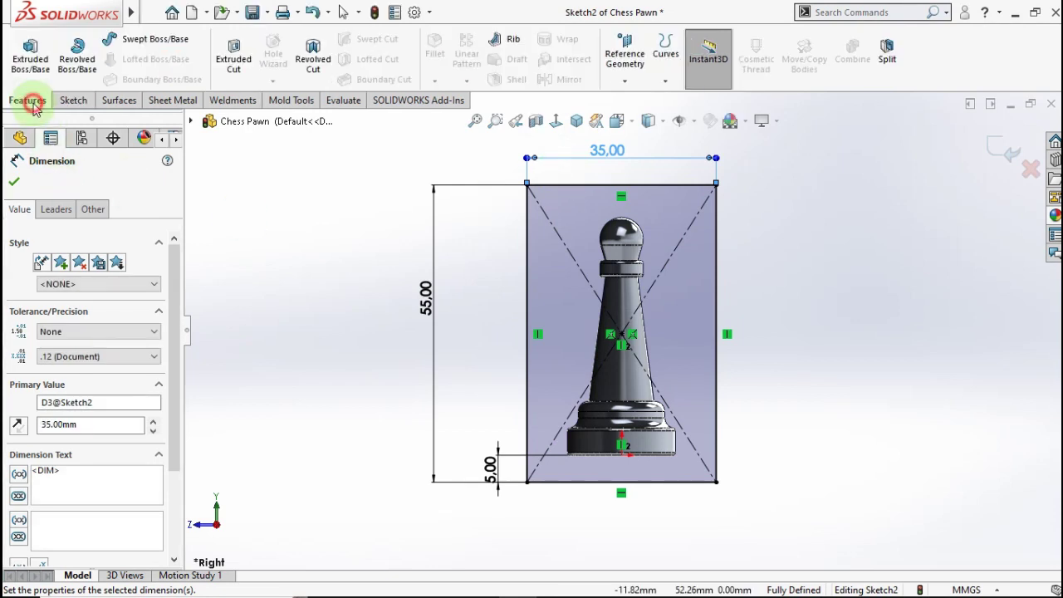
{"action": "left_click", "coordinate": [30, 54]}
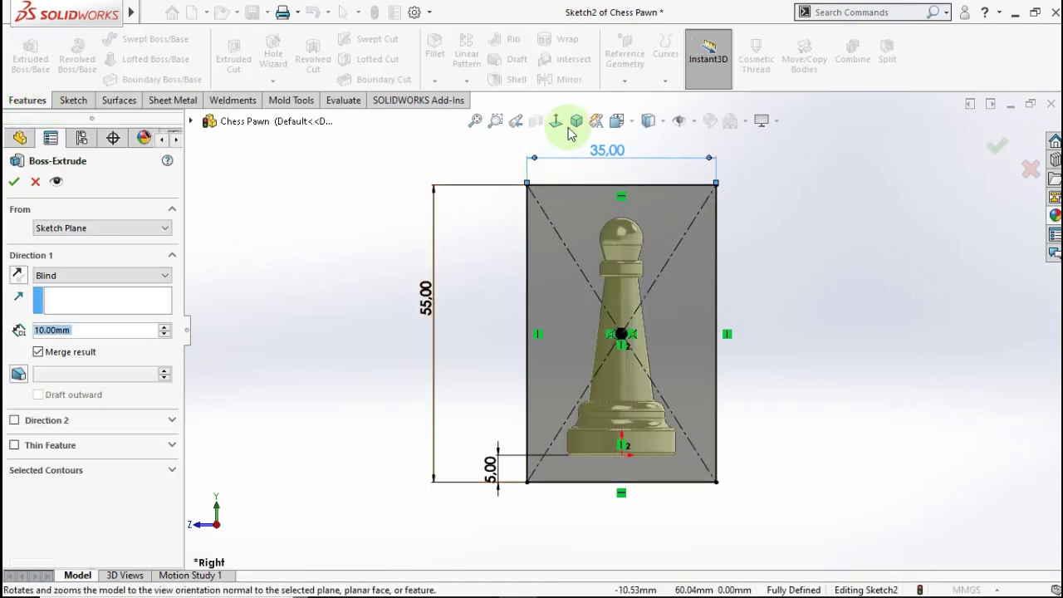
{"action": "left_click", "coordinate": [576, 123]}
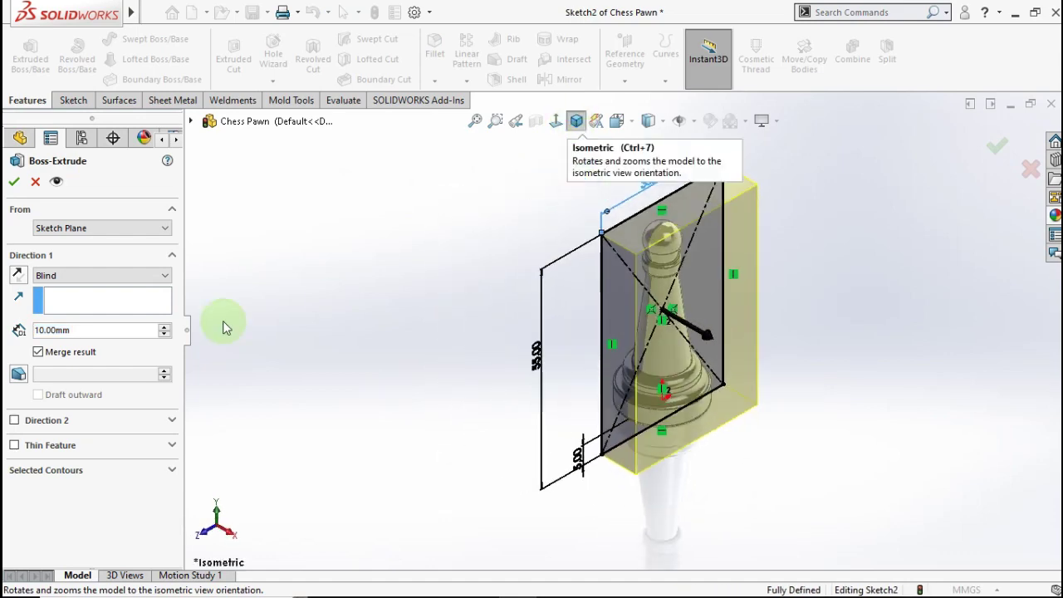
{"action": "left_click", "coordinate": [137, 281]}
{"action": "left_click", "coordinate": [88, 351]}
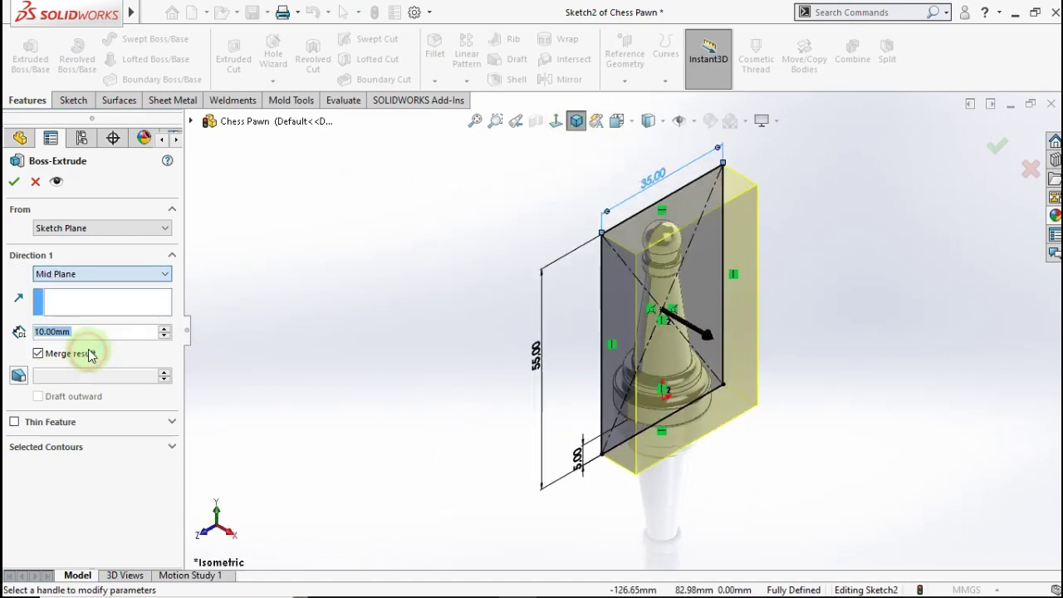
{"action": "type", "text": "3"}
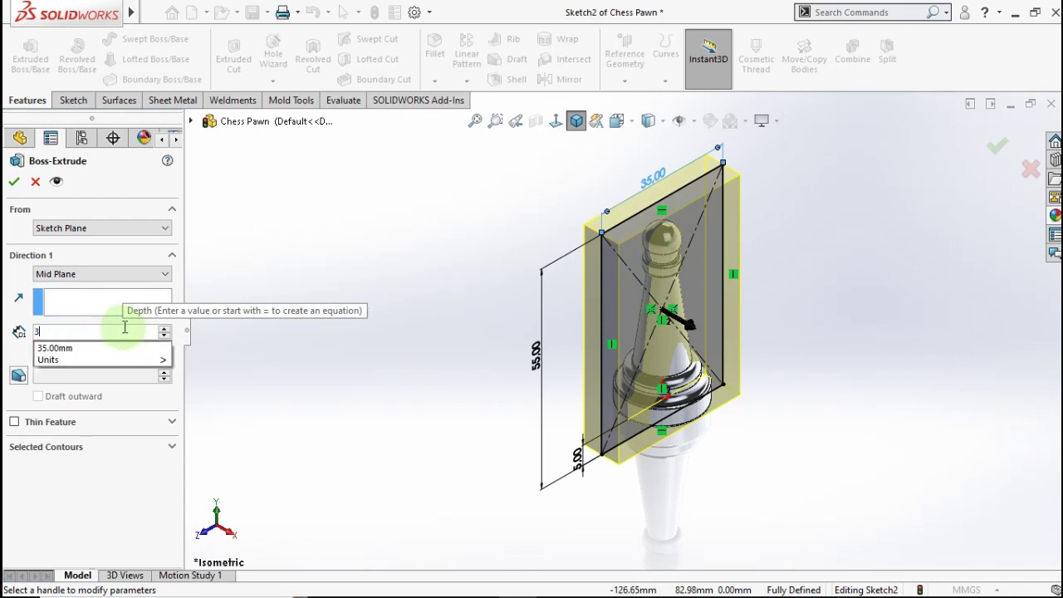
{"action": "type", "text": "0"}
{"action": "key", "text": "Return"}
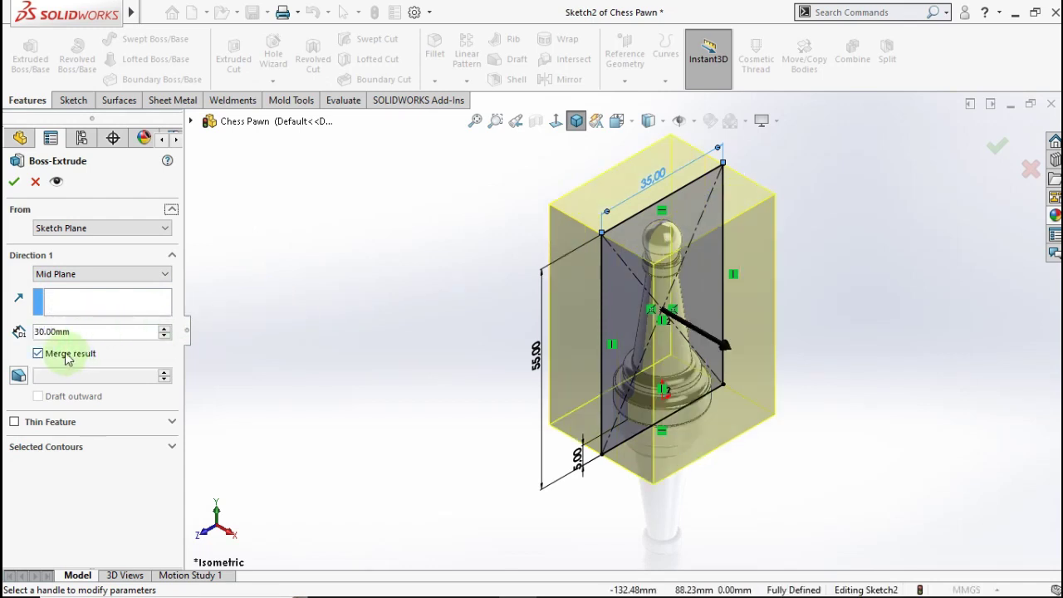
{"action": "left_click", "coordinate": [14, 184]}
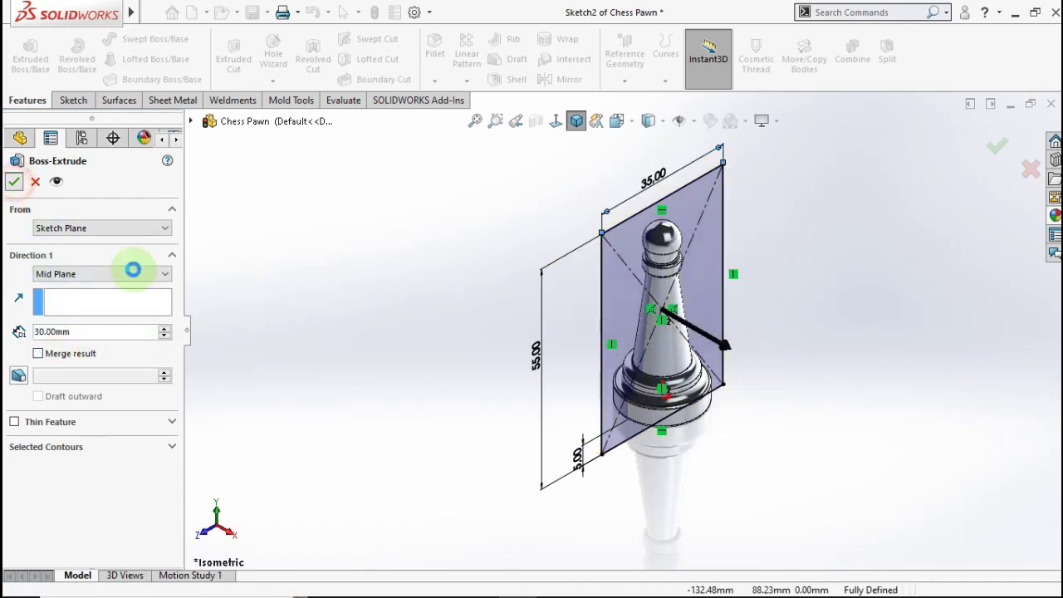
{"action": "left_click", "coordinate": [275, 292]}
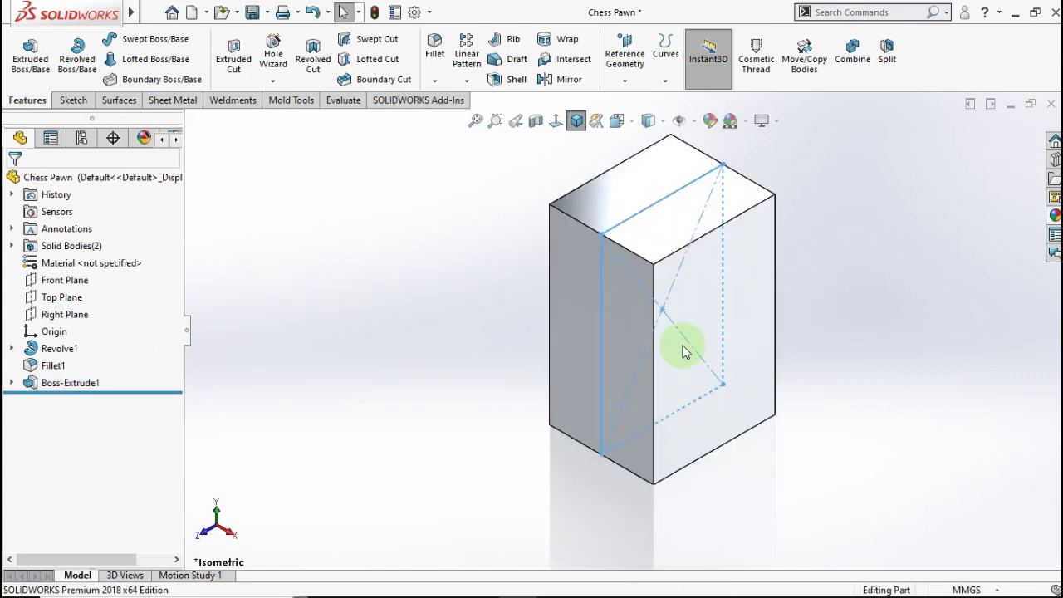
Expand Solid Bodies and apply a Front Plane section view through the block
{"action": "left_click", "coordinate": [12, 246]}
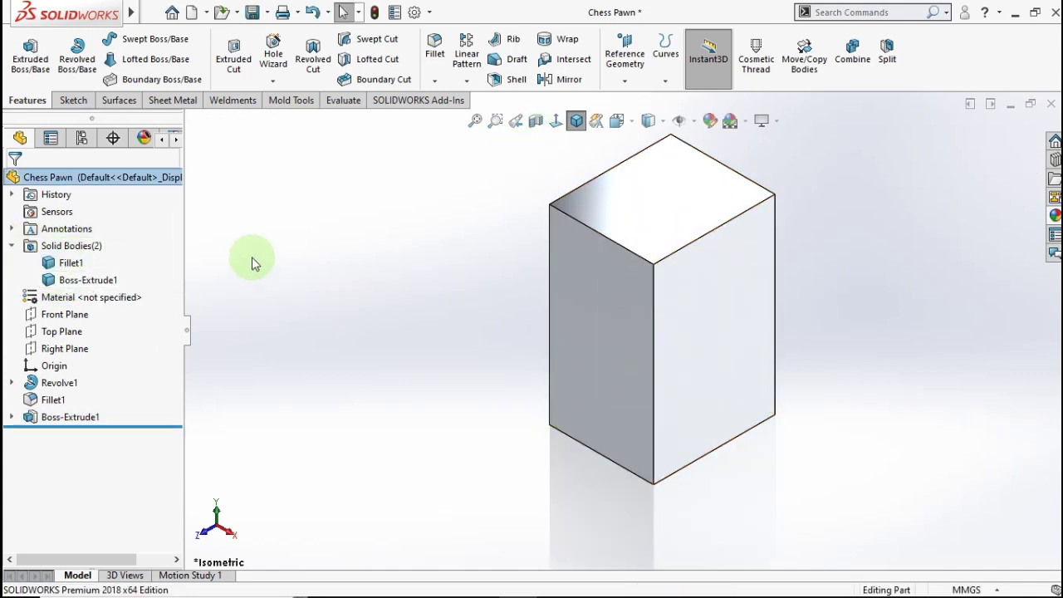
{"action": "left_click", "coordinate": [536, 123]}
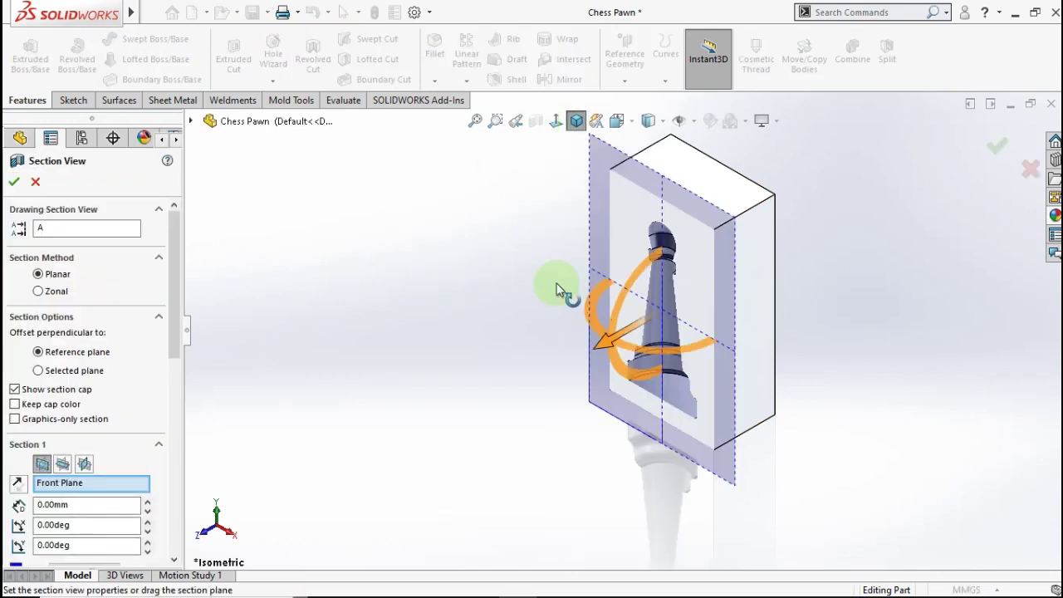
{"action": "left_click", "coordinate": [18, 185]}
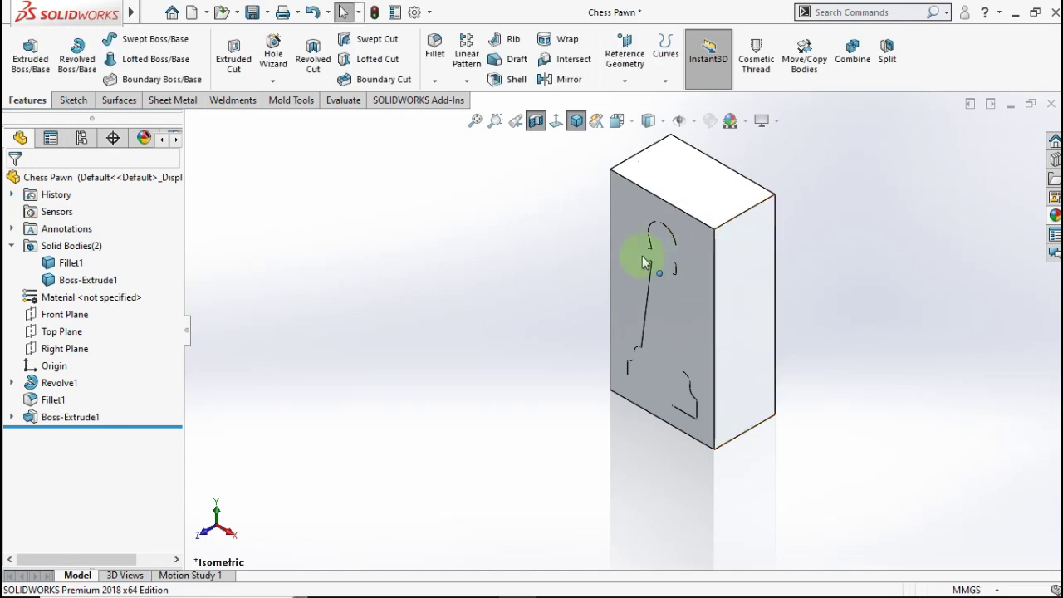
Combine with Subtract: Boss-Extrude1 block as main body, Fillet1 pawn body removed
{"action": "left_click", "coordinate": [847, 78]}
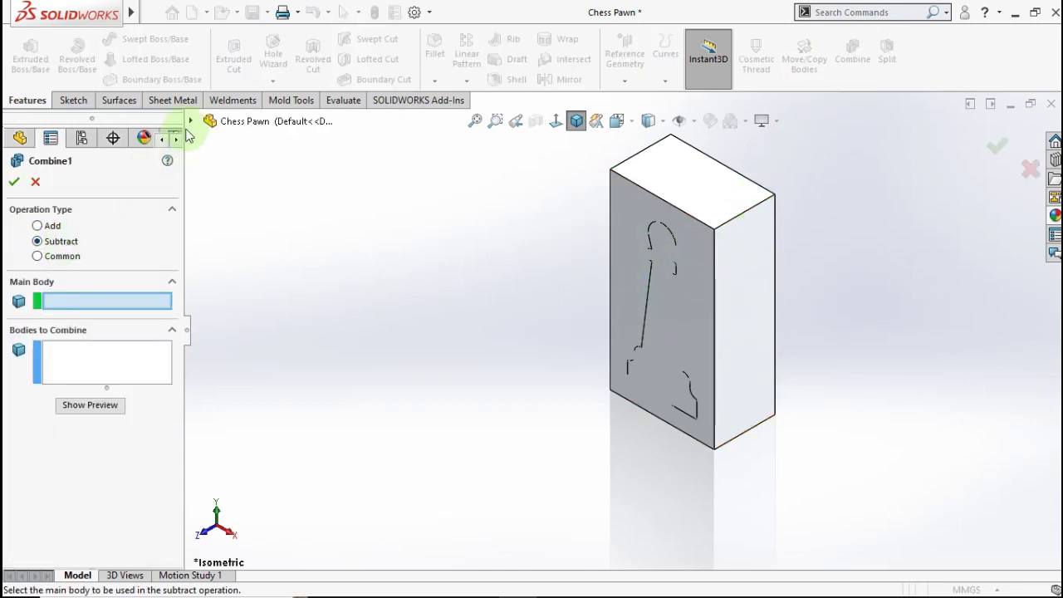
{"action": "left_click", "coordinate": [190, 123]}
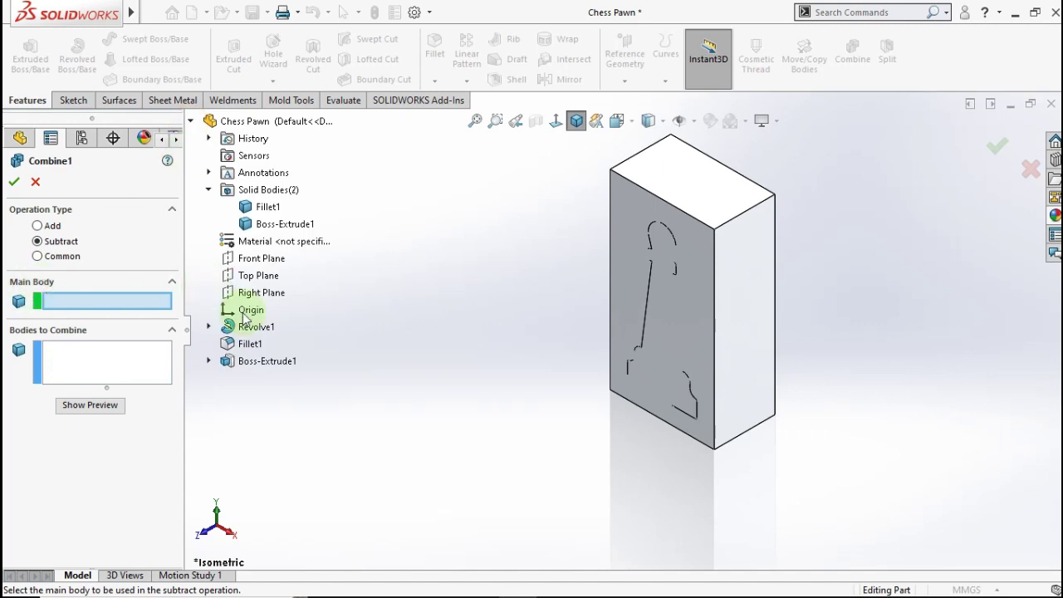
{"action": "left_click", "coordinate": [264, 360]}
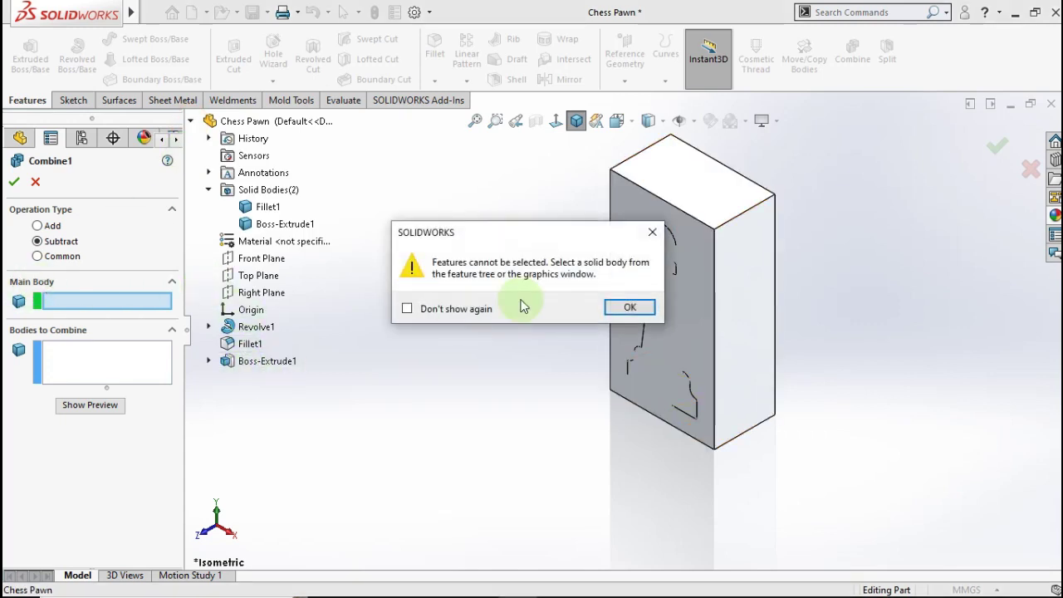
{"action": "left_click", "coordinate": [651, 233]}
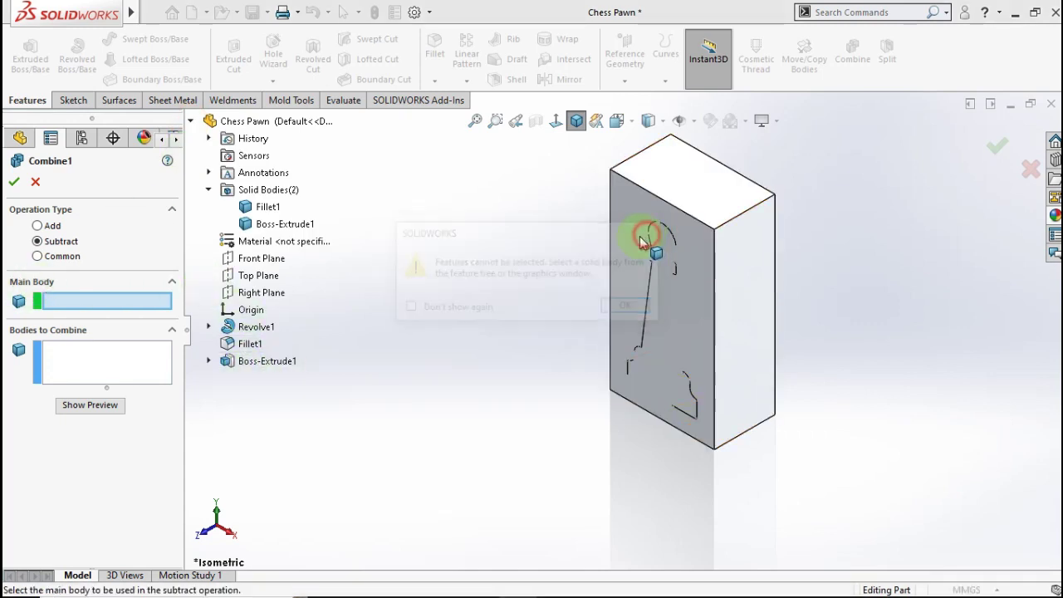
{"action": "left_click", "coordinate": [664, 182]}
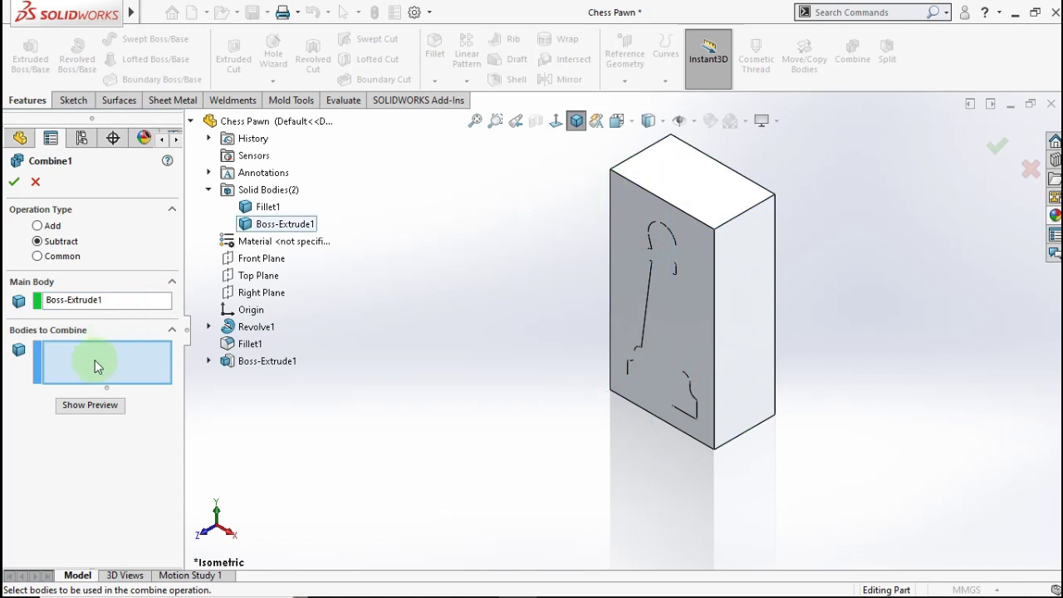
{"action": "left_click", "coordinate": [649, 371]}
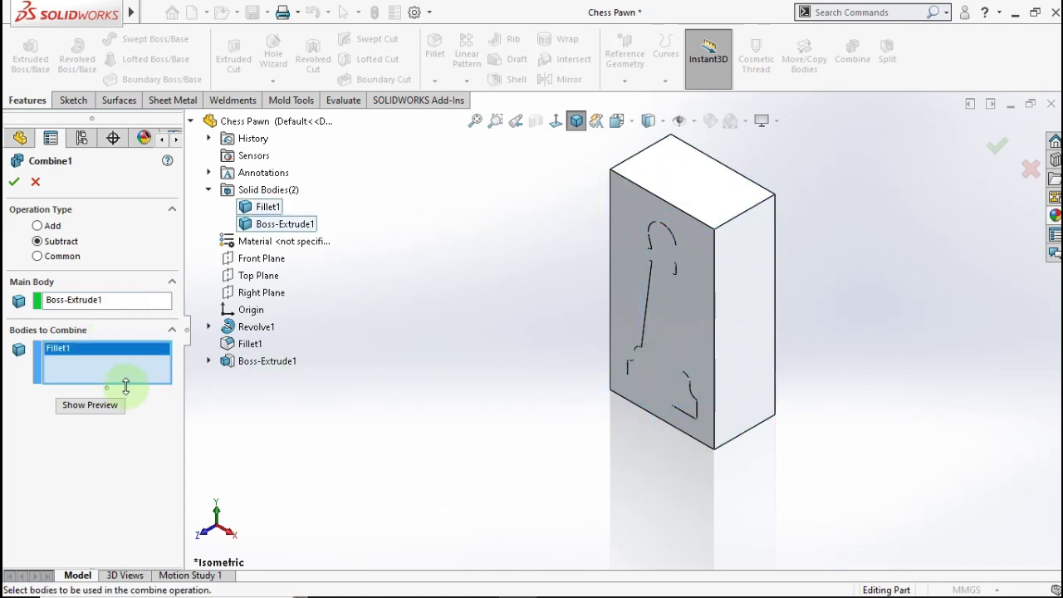
{"action": "left_click", "coordinate": [13, 183]}
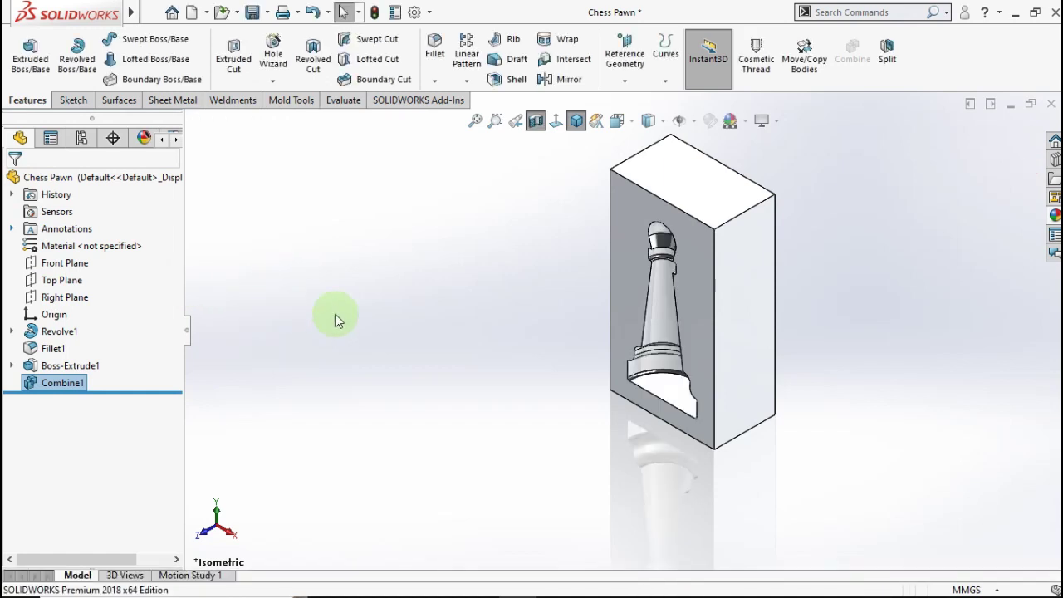
Roll back before Boss-Extrude1 and copy the Fillet1 pawn body with no offset
{"action": "mouse_move", "coordinate": [634, 309]}
{"action": "middle_mouse_down"}
{"action": "mouse_move", "coordinate": [636, 230]}
{"action": "mouse_move", "coordinate": [689, 280]}
{"action": "mouse_move", "coordinate": [641, 261]}
{"action": "mouse_move", "coordinate": [674, 279]}
{"action": "middle_mouse_up"}
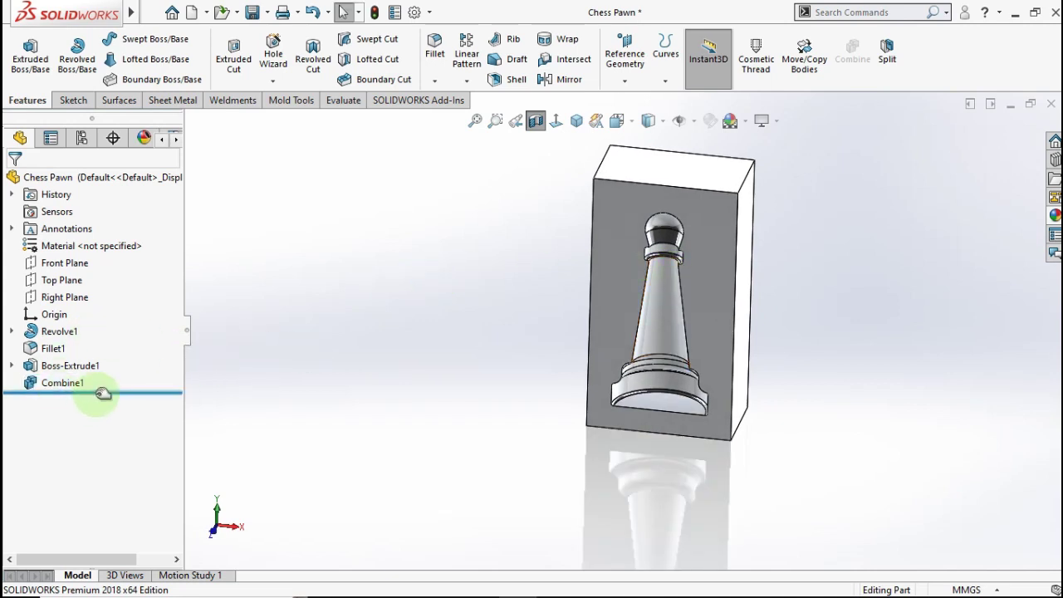
{"action": "left_click_drag", "start_coordinate": [103, 393], "coordinate": [166, 359]}
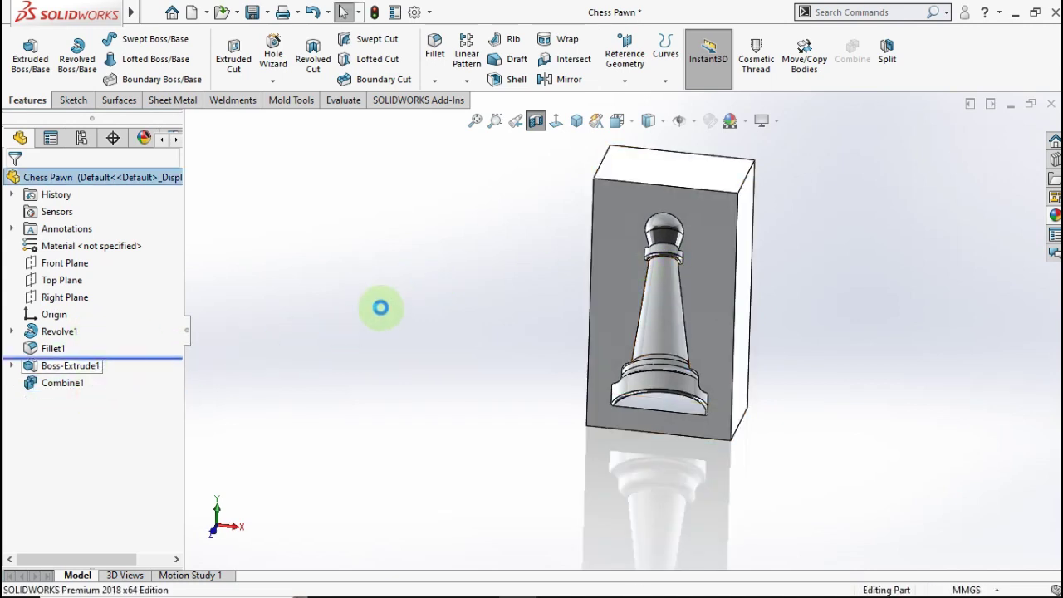
{"action": "middle_click_drag", "start_coordinate": [683, 234], "coordinate": [641, 237]}
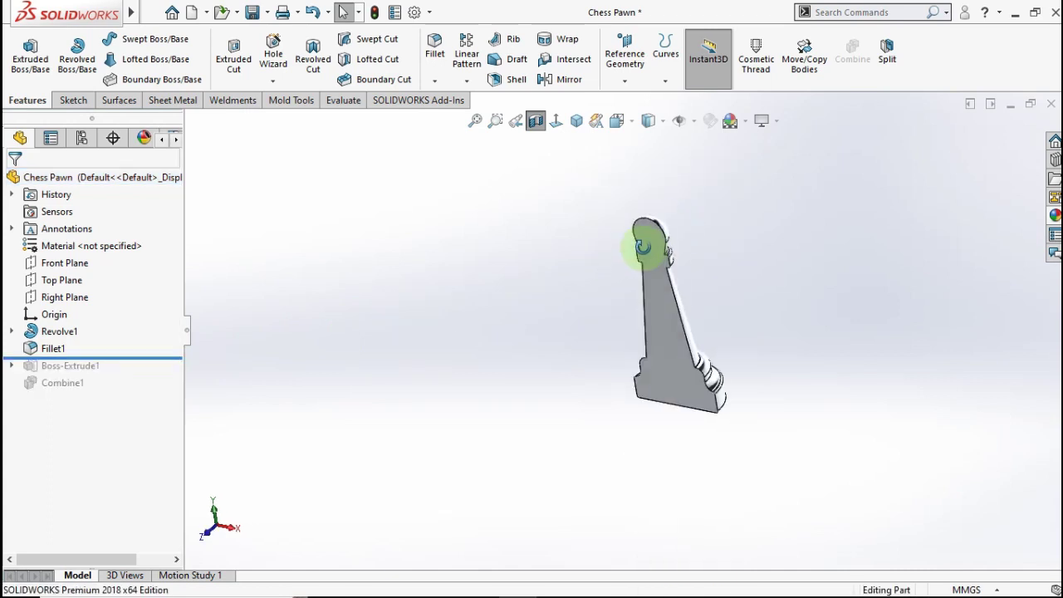
{"action": "left_click", "coordinate": [804, 55]}
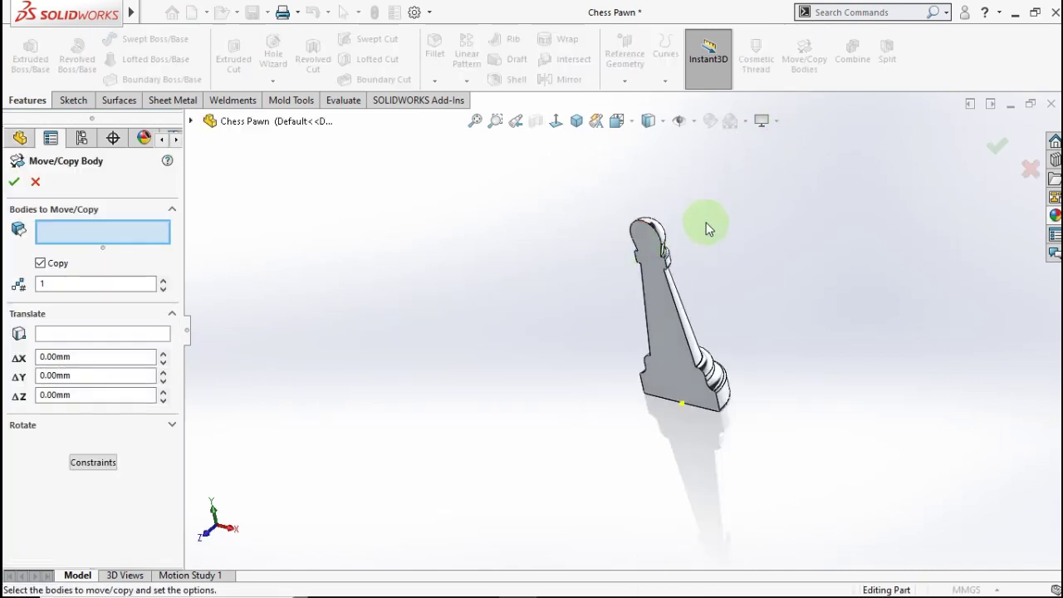
{"action": "middle_click_drag", "start_coordinate": [651, 207], "coordinate": [642, 242]}
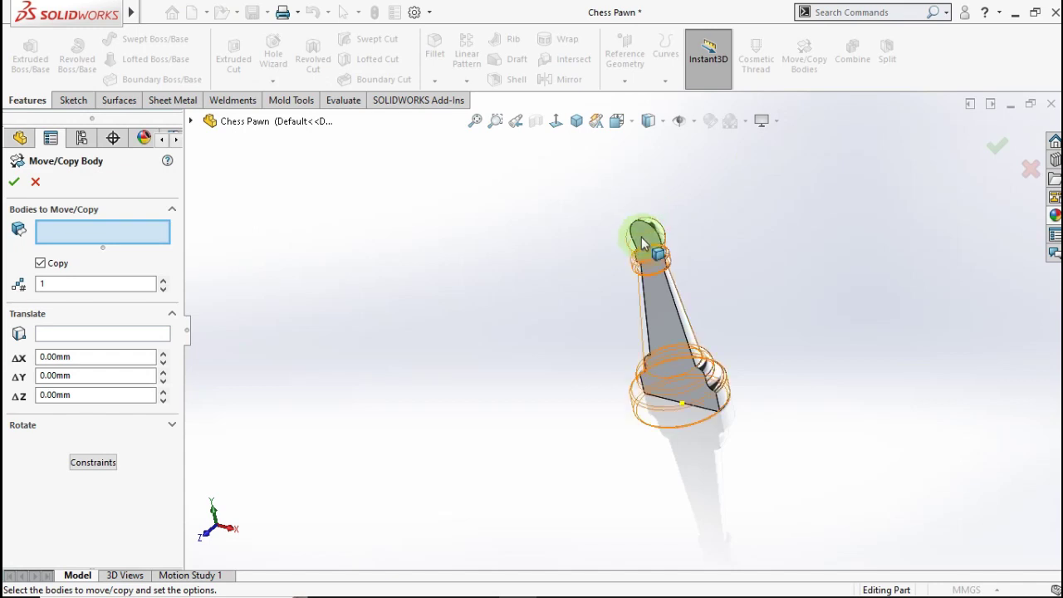
{"action": "left_click", "coordinate": [644, 241]}
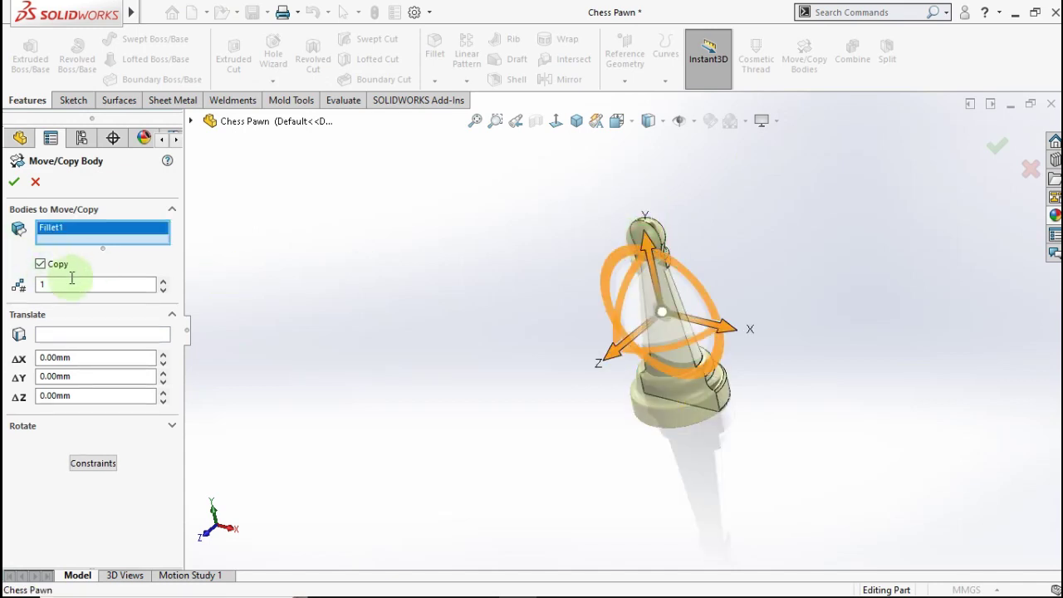
{"action": "left_click", "coordinate": [14, 183]}
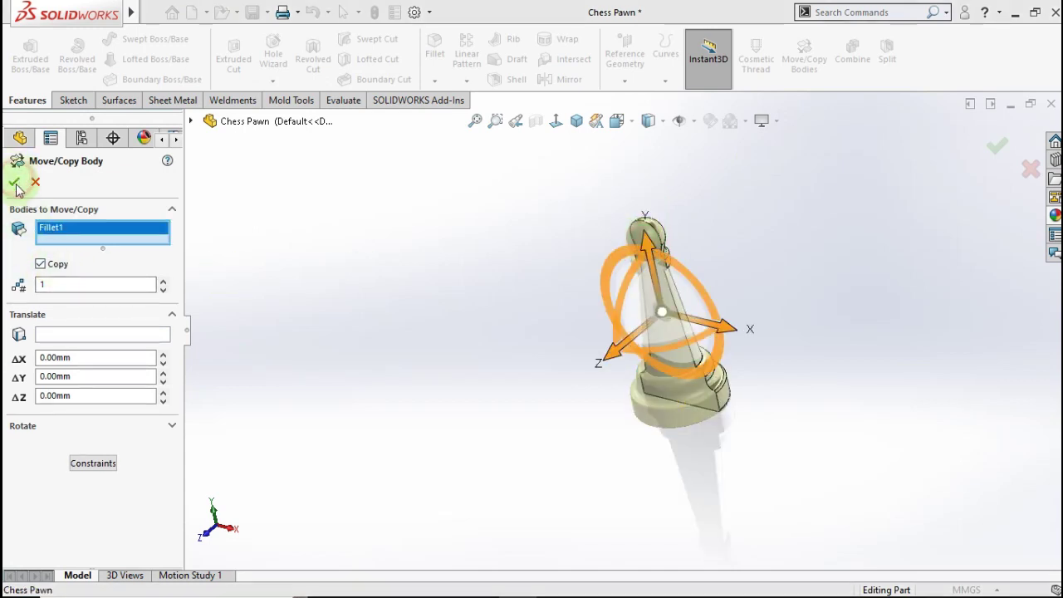
{"action": "left_click", "coordinate": [568, 309]}
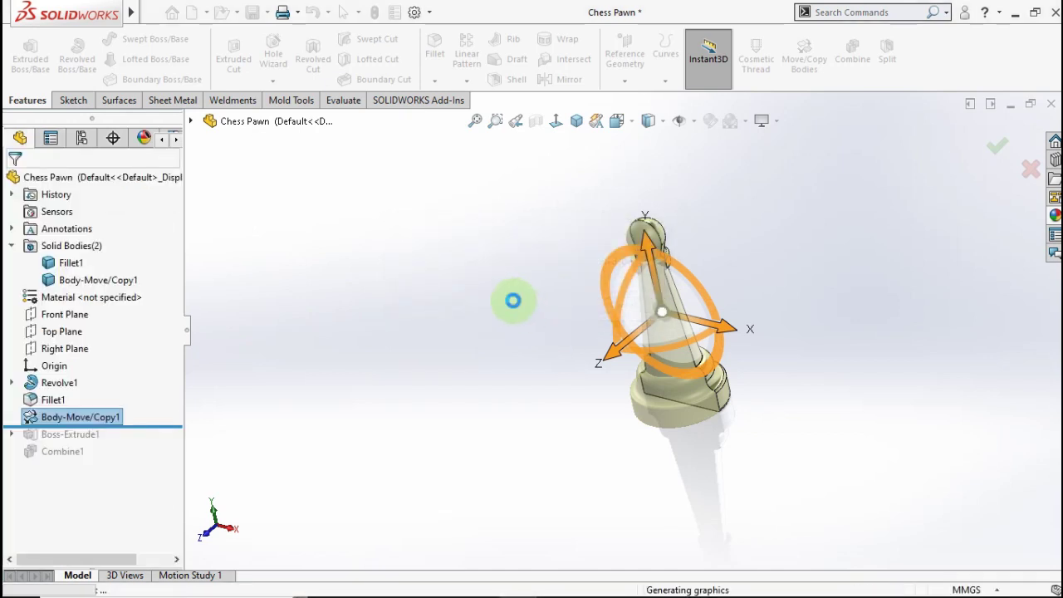
Roll forward to the end, hide the copied pawn body, and turn off the section view
{"action": "left_click", "coordinate": [487, 324]}
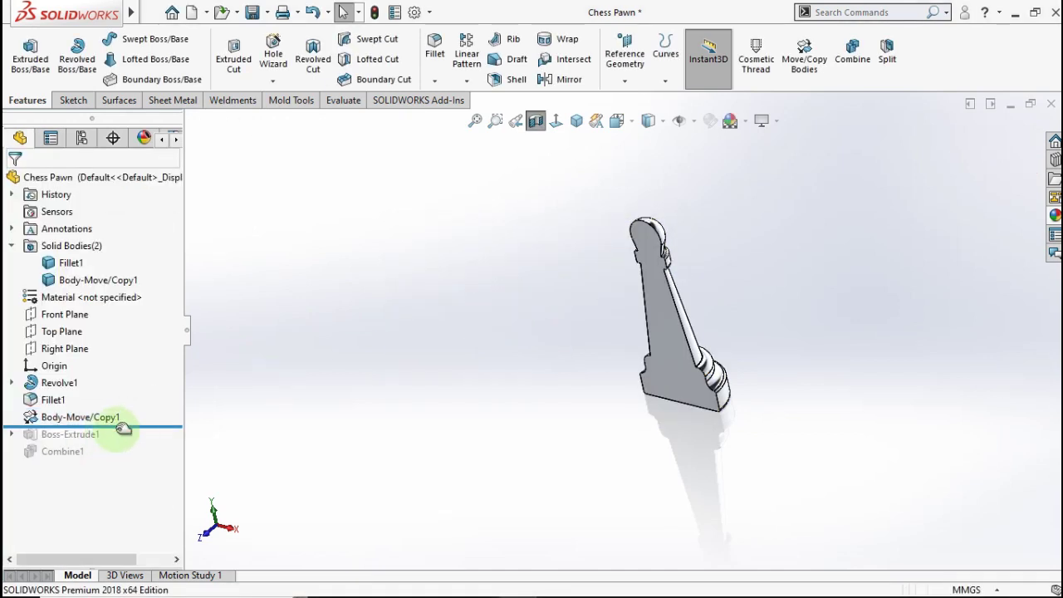
{"action": "left_click_drag", "start_coordinate": [123, 427], "coordinate": [119, 458]}
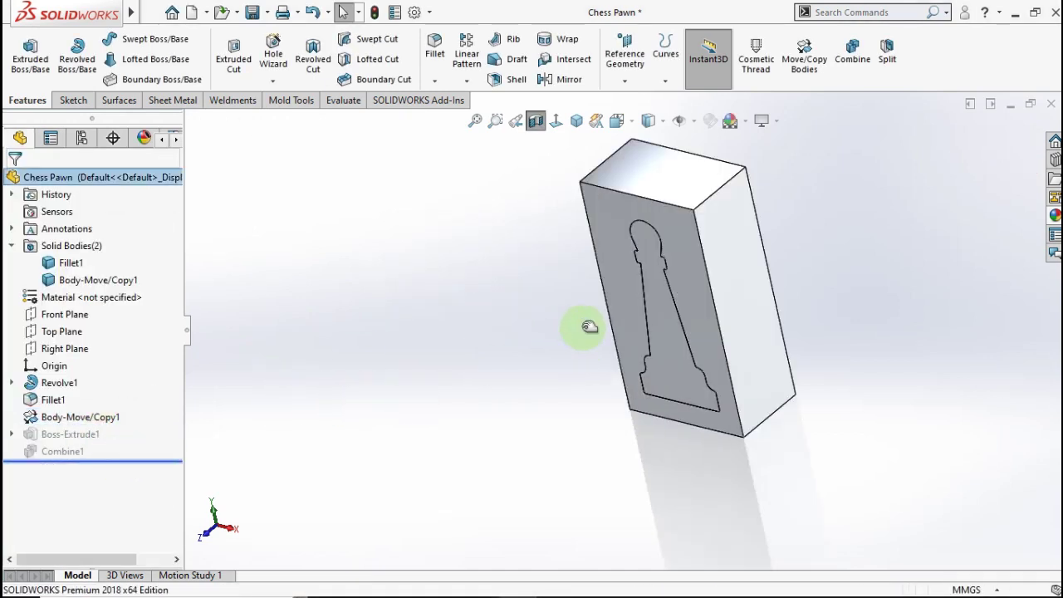
{"action": "mouse_move", "coordinate": [599, 332]}
{"action": "middle_mouse_down"}
{"action": "mouse_move", "coordinate": [725, 255]}
{"action": "mouse_move", "coordinate": [659, 230]}
{"action": "mouse_move", "coordinate": [612, 261]}
{"action": "mouse_move", "coordinate": [597, 301]}
{"action": "mouse_move", "coordinate": [576, 301]}
{"action": "middle_mouse_up"}
{"action": "left_click", "coordinate": [93, 422]}
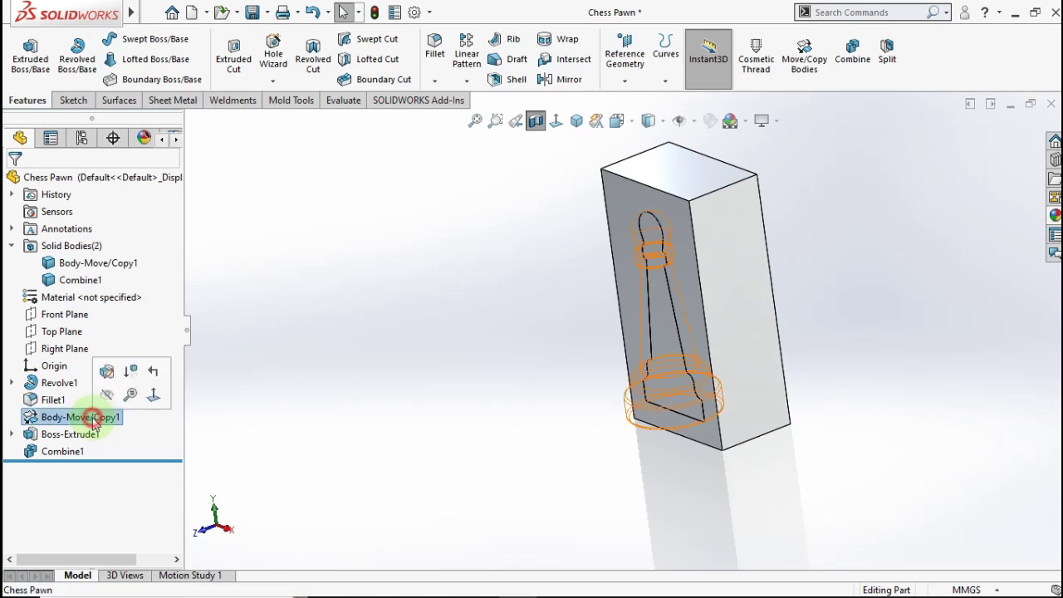
{"action": "left_click", "coordinate": [109, 397]}
{"action": "mouse_move", "coordinate": [581, 285]}
{"action": "middle_mouse_down"}
{"action": "mouse_move", "coordinate": [612, 278]}
{"action": "mouse_move", "coordinate": [629, 242]}
{"action": "mouse_move", "coordinate": [664, 254]}
{"action": "mouse_move", "coordinate": [513, 287]}
{"action": "middle_mouse_up"}
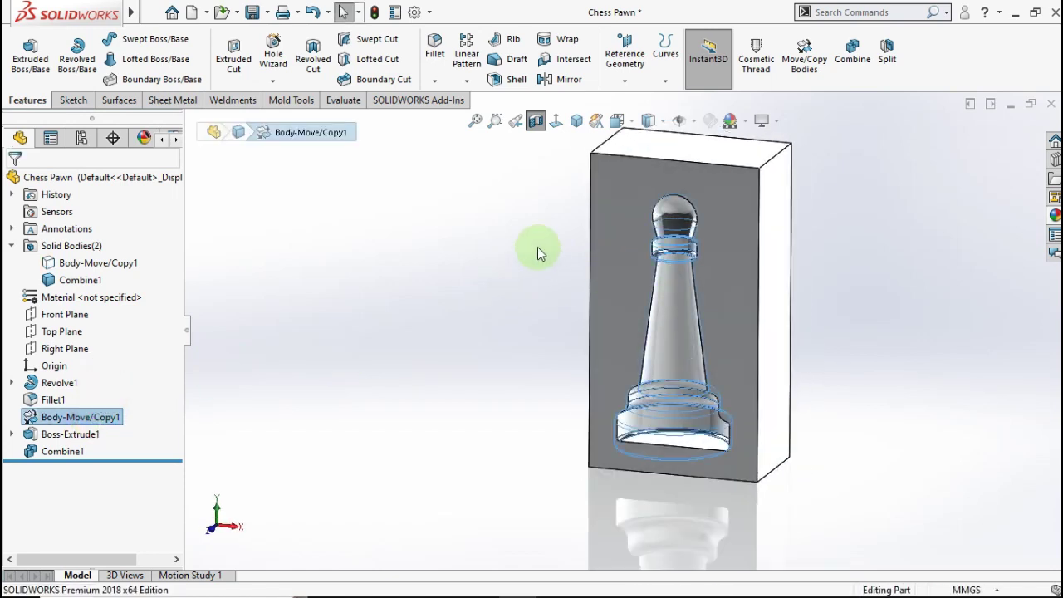
{"action": "left_click", "coordinate": [536, 122]}
{"action": "middle_click_drag", "start_coordinate": [534, 239], "coordinate": [464, 278]}
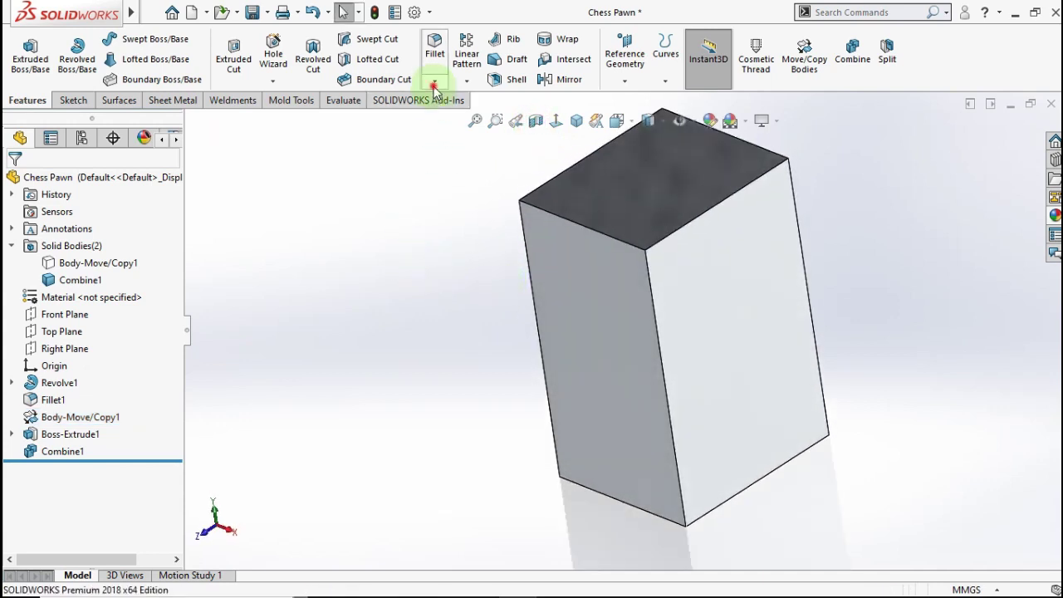
Start a 3 mm × 45° chamfer and pick the first block edges
{"action": "left_click", "coordinate": [433, 86]}
{"action": "left_click", "coordinate": [439, 118]}
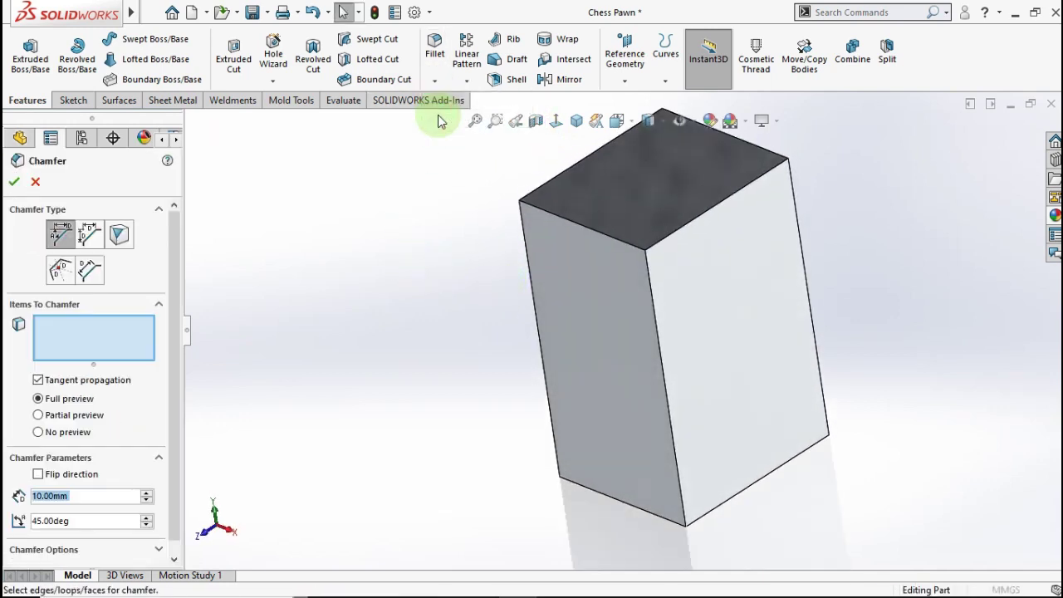
{"action": "type", "text": "3"}
{"action": "left_click", "coordinate": [334, 353]}
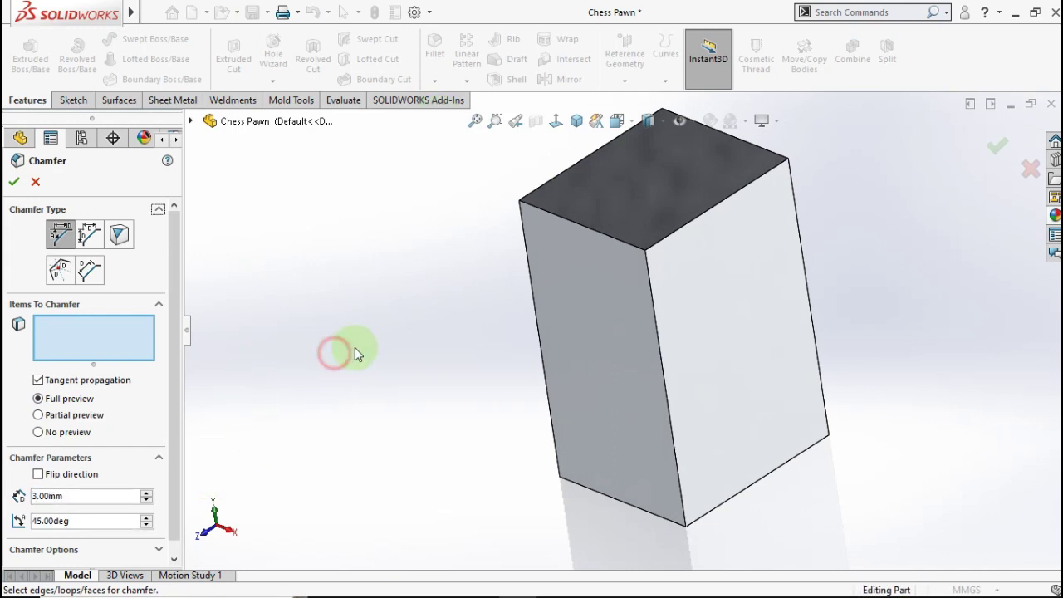
{"action": "left_click", "coordinate": [596, 232]}
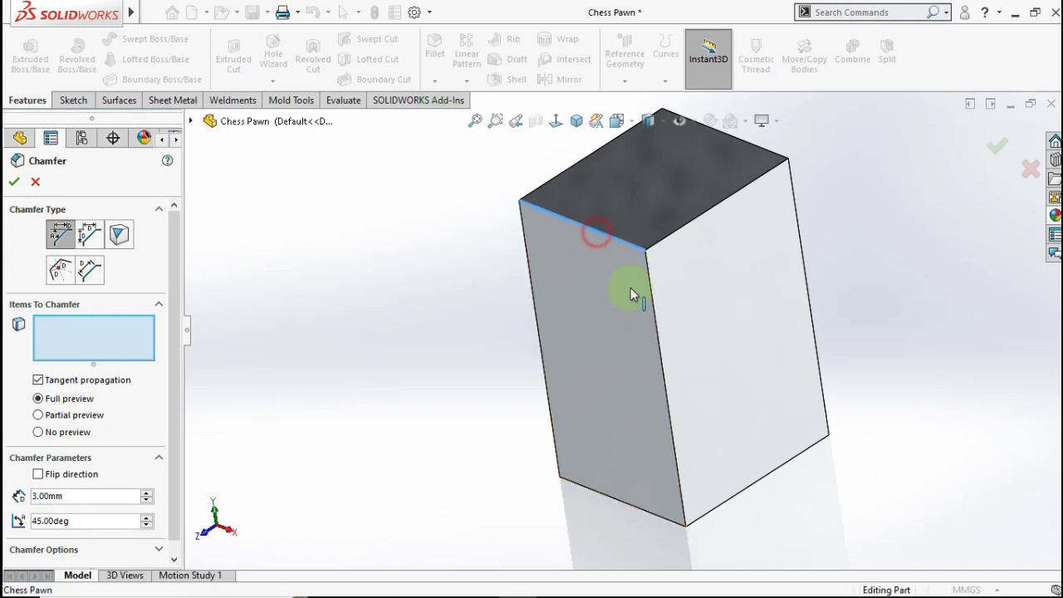
{"action": "left_click", "coordinate": [655, 331]}
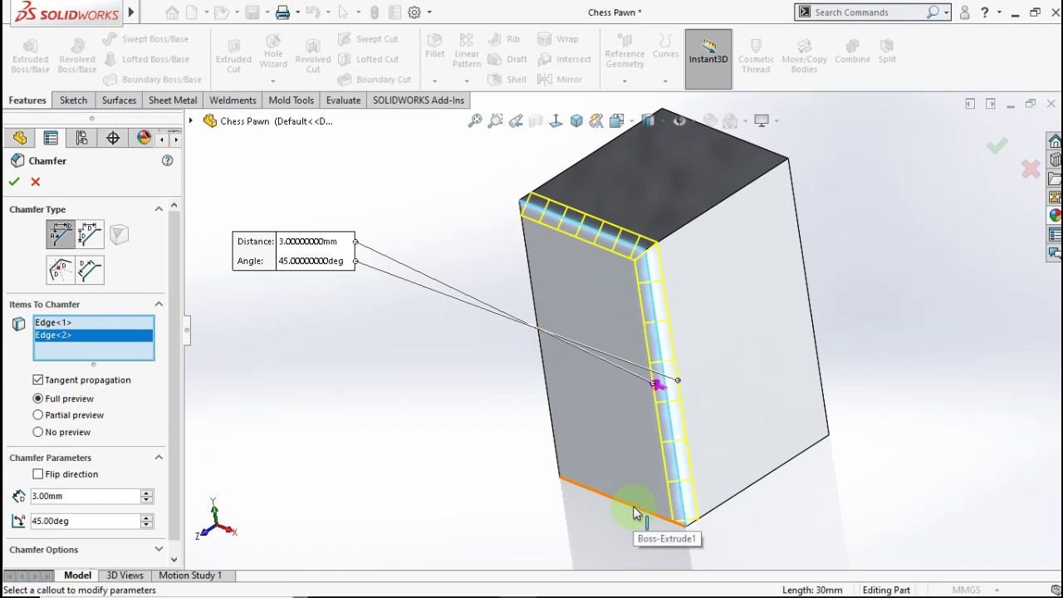
Remove the wrongly picked vertical edge and add the remaining far edges to the chamfer
{"action": "right_click", "coordinate": [138, 337]}
{"action": "left_click", "coordinate": [174, 365]}
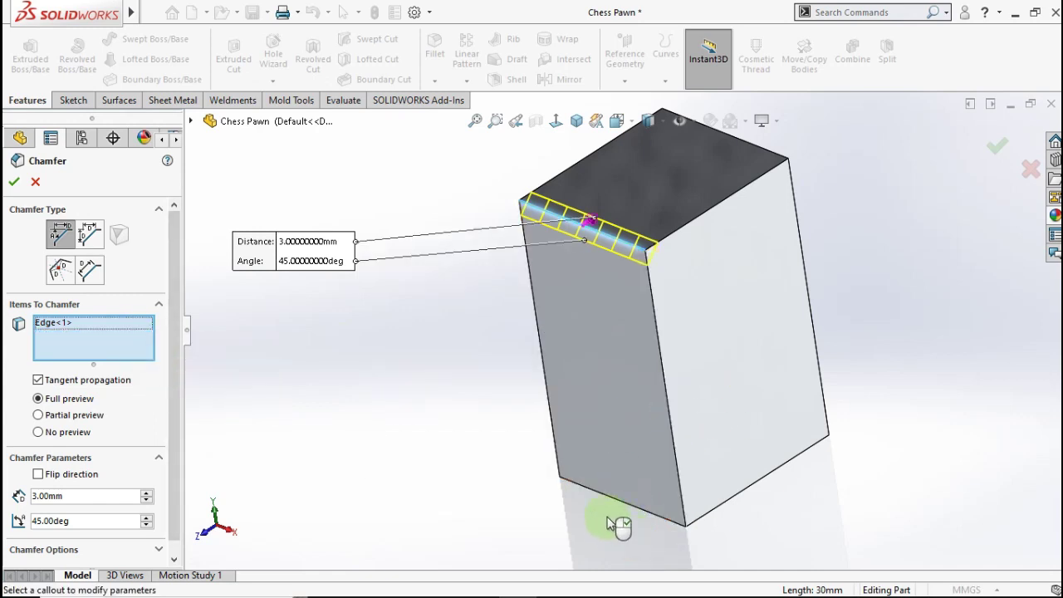
{"action": "middle_click_drag", "start_coordinate": [686, 412], "coordinate": [711, 213]}
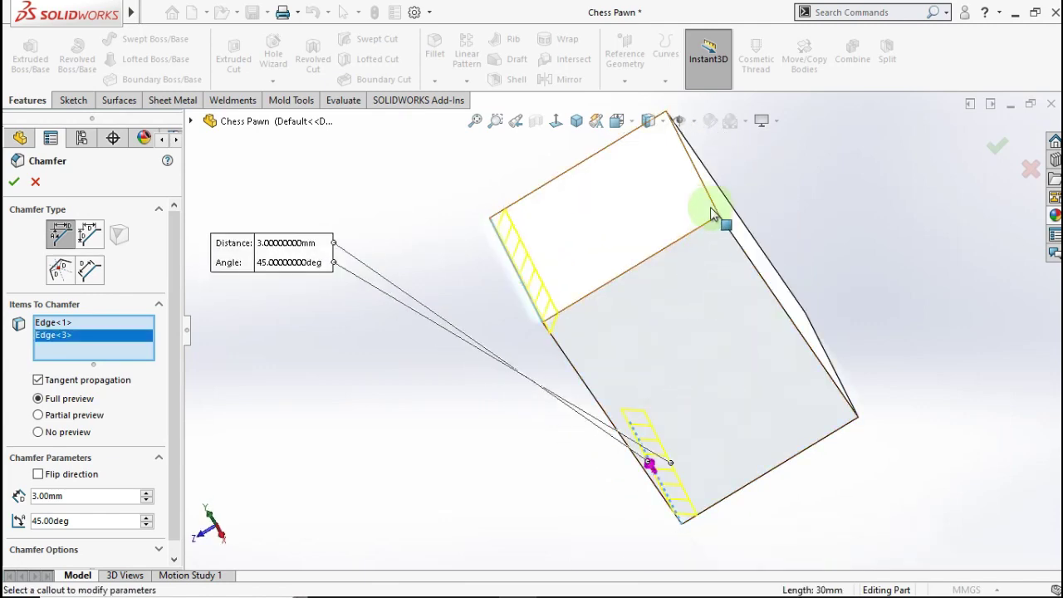
{"action": "left_click", "coordinate": [712, 208]}
{"action": "mouse_move", "coordinate": [811, 313]}
{"action": "middle_mouse_down"}
{"action": "mouse_move", "coordinate": [750, 333]}
{"action": "mouse_move", "coordinate": [851, 369]}
{"action": "middle_mouse_up"}
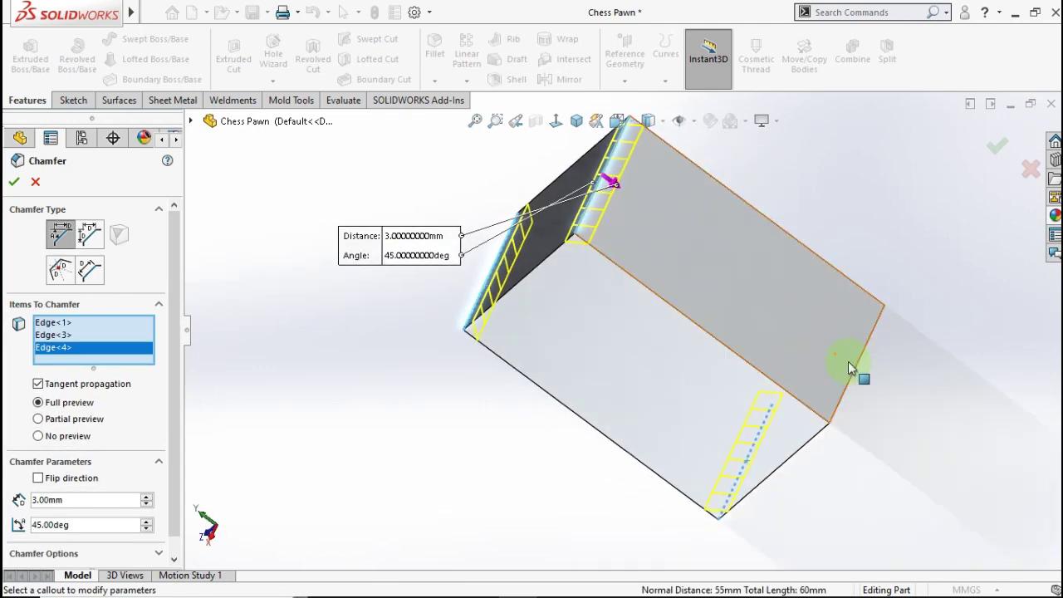
{"action": "left_click", "coordinate": [855, 370]}
{"action": "mouse_move", "coordinate": [787, 377]}
{"action": "middle_mouse_down"}
{"action": "mouse_move", "coordinate": [624, 361]}
{"action": "mouse_move", "coordinate": [711, 256]}
{"action": "middle_mouse_up"}
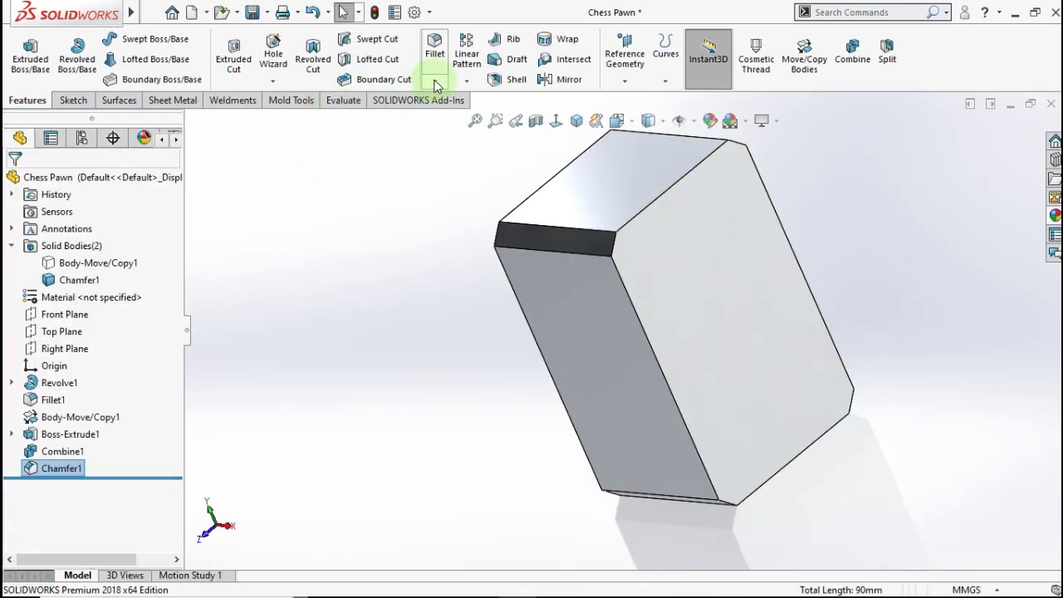
{"action": "left_click", "coordinate": [435, 83]}
Chamfer both large side faces at 0.5 mm, then return to isometric view
{"action": "left_click", "coordinate": [461, 116]}
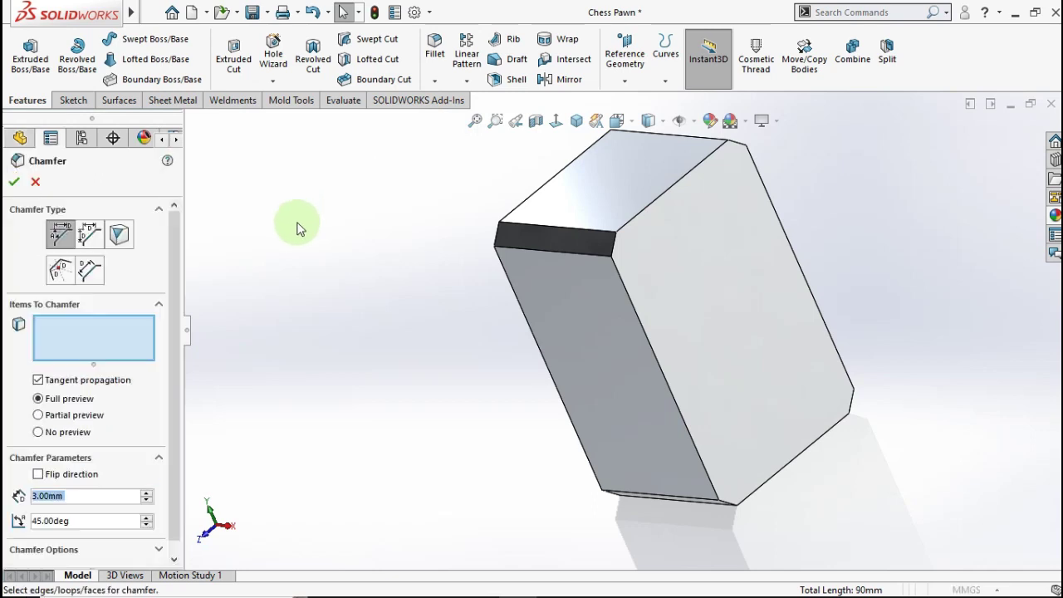
{"action": "type", "text": "0."}
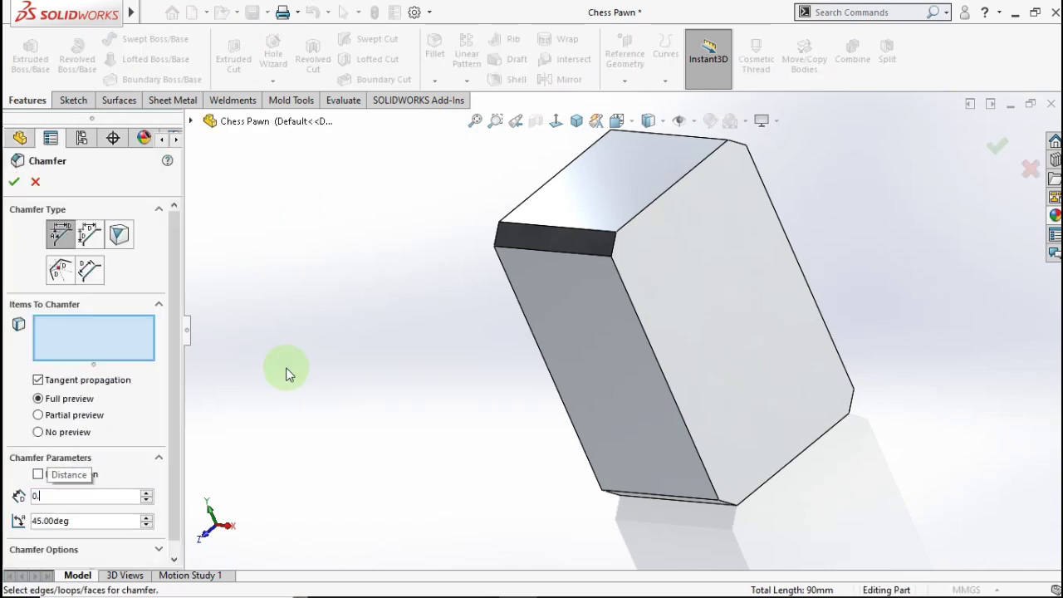
{"action": "type", "text": "5"}
{"action": "key", "text": "Return"}
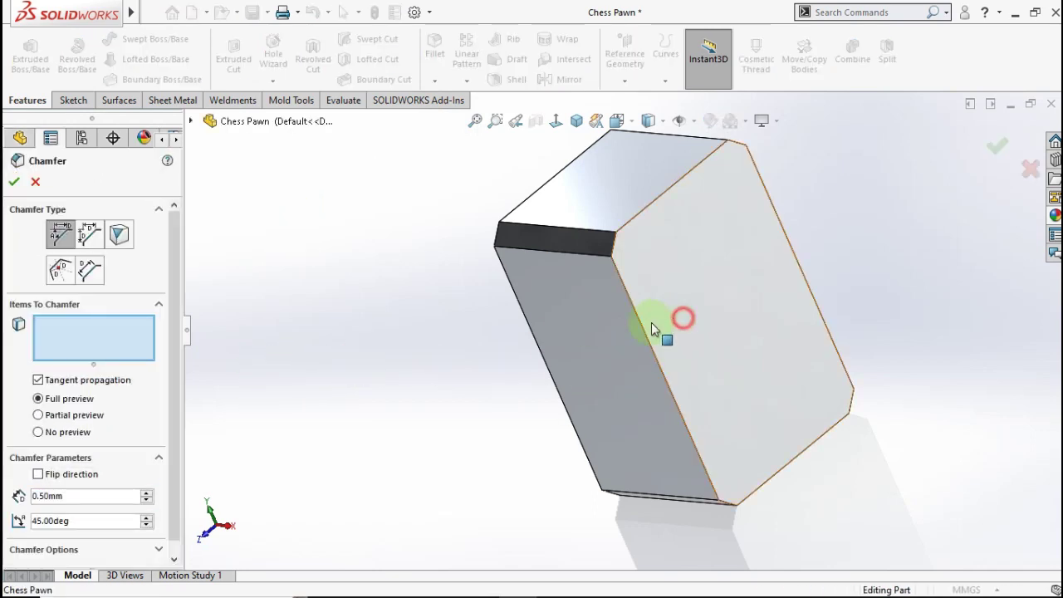
{"action": "left_click", "coordinate": [651, 328]}
{"action": "mouse_move", "coordinate": [478, 307]}
{"action": "middle_mouse_down"}
{"action": "mouse_move", "coordinate": [541, 292]}
{"action": "mouse_move", "coordinate": [606, 297]}
{"action": "mouse_move", "coordinate": [551, 286]}
{"action": "middle_mouse_up"}
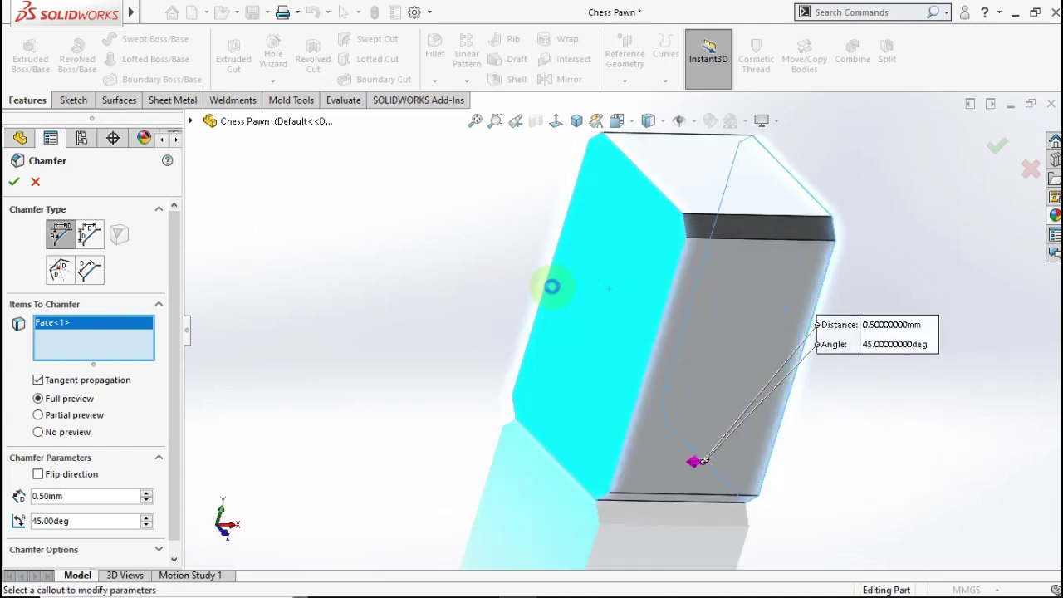
{"action": "left_click", "coordinate": [551, 286]}
{"action": "left_click", "coordinate": [23, 183]}
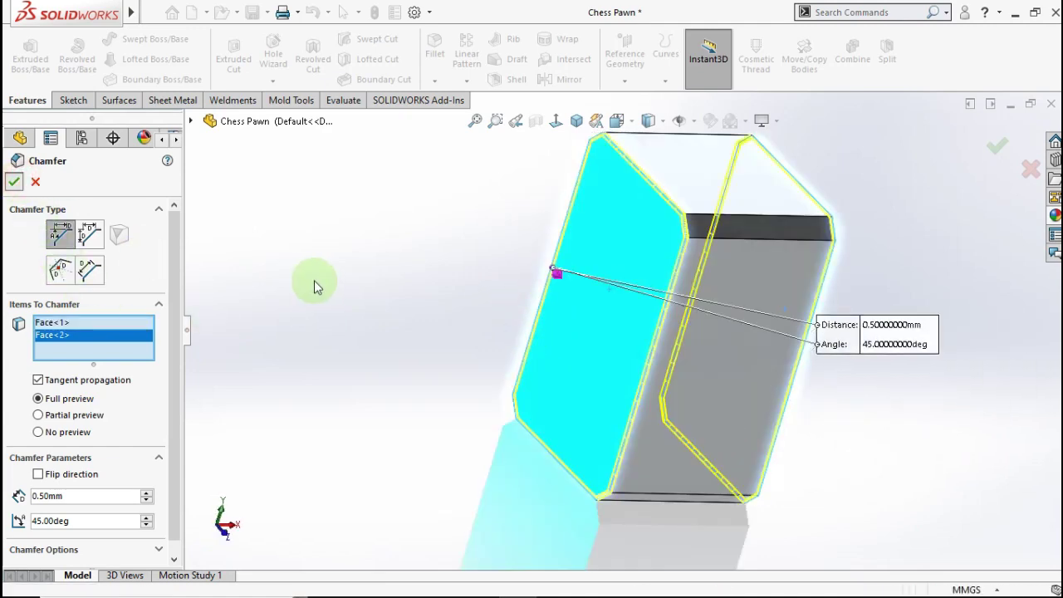
{"action": "mouse_move", "coordinate": [581, 296]}
{"action": "middle_mouse_down"}
{"action": "mouse_move", "coordinate": [567, 280]}
{"action": "mouse_move", "coordinate": [646, 279]}
{"action": "mouse_move", "coordinate": [587, 254]}
{"action": "mouse_move", "coordinate": [504, 320]}
{"action": "mouse_move", "coordinate": [545, 280]}
{"action": "mouse_move", "coordinate": [622, 294]}
{"action": "mouse_move", "coordinate": [554, 311]}
{"action": "middle_mouse_up"}
{"action": "key", "text": "ctrl+7"}
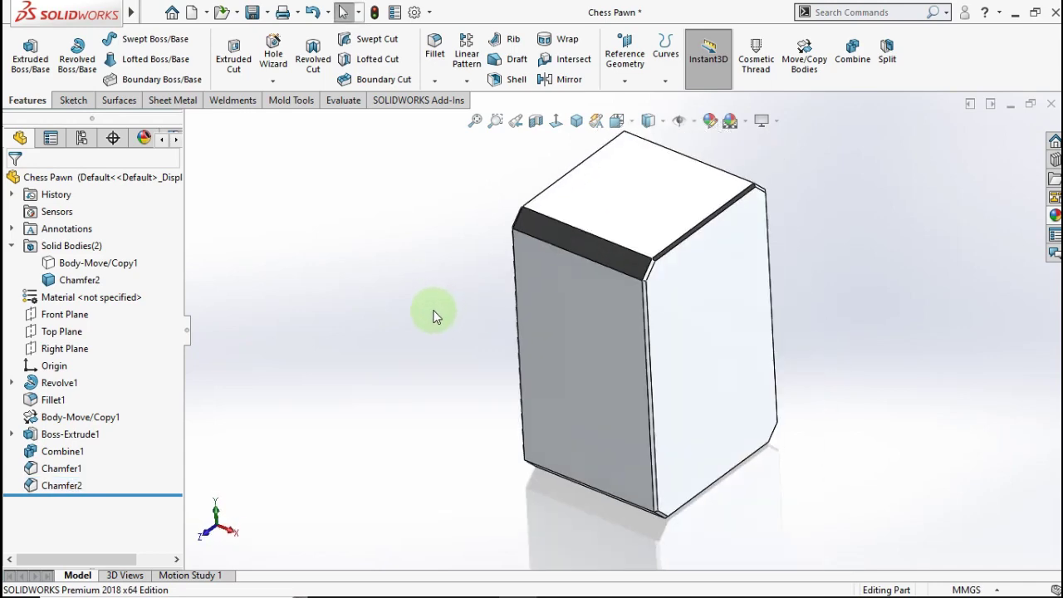
Split the block using Right Plane and its top face as trim tools, keeping both bodies
{"action": "left_click", "coordinate": [893, 77]}
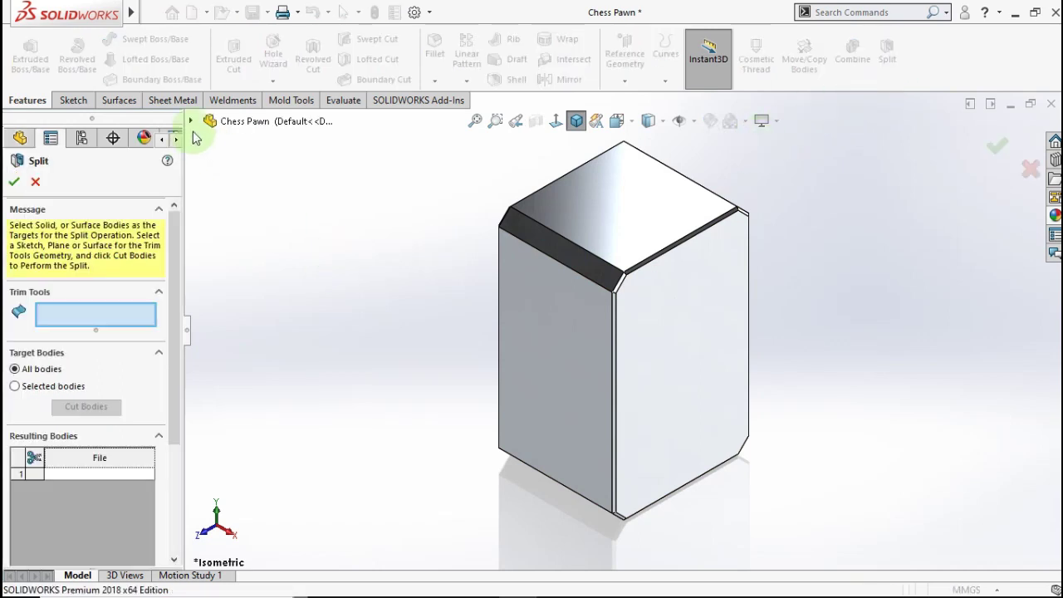
{"action": "left_click", "coordinate": [191, 123]}
{"action": "left_click", "coordinate": [262, 292]}
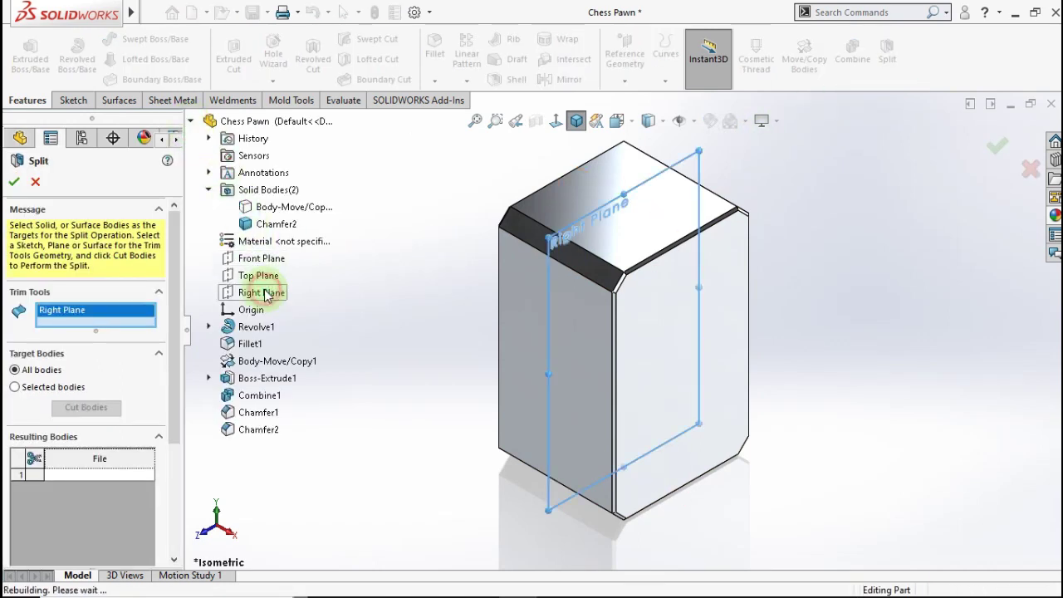
{"action": "left_click", "coordinate": [655, 244]}
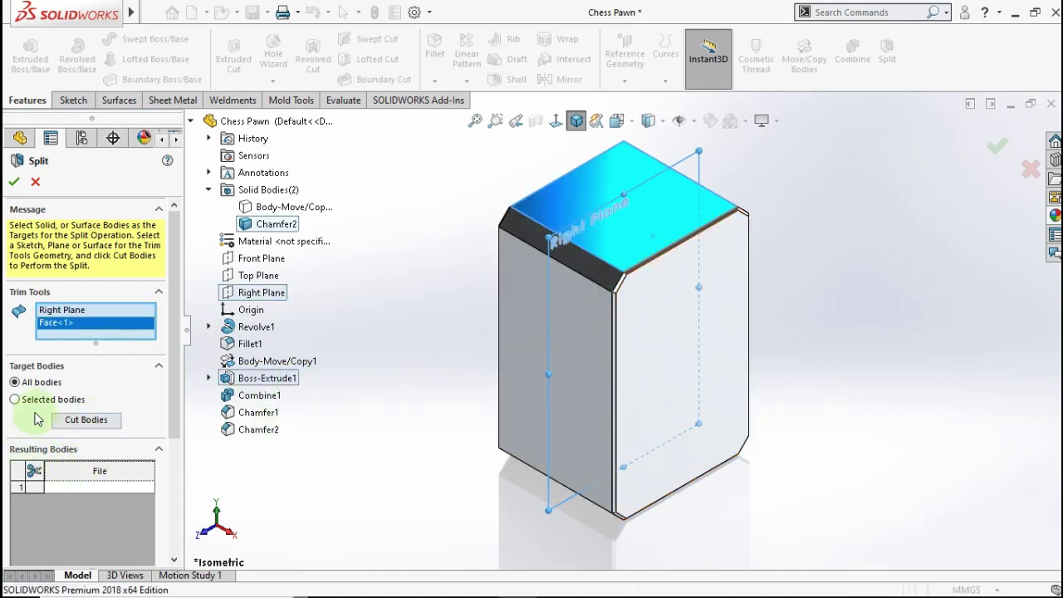
{"action": "left_click", "coordinate": [74, 419]}
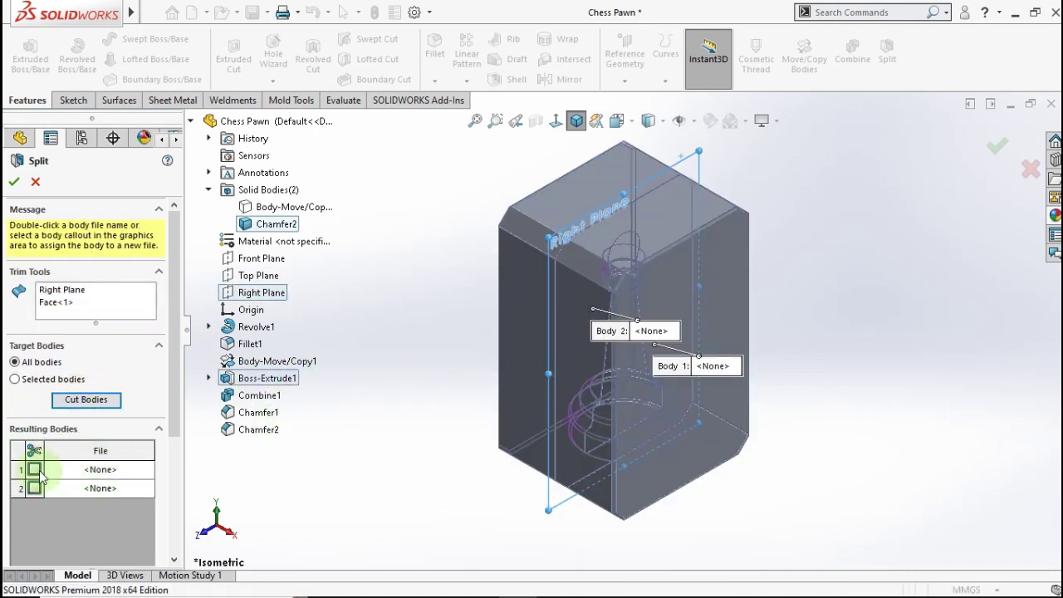
{"action": "left_click", "coordinate": [34, 487]}
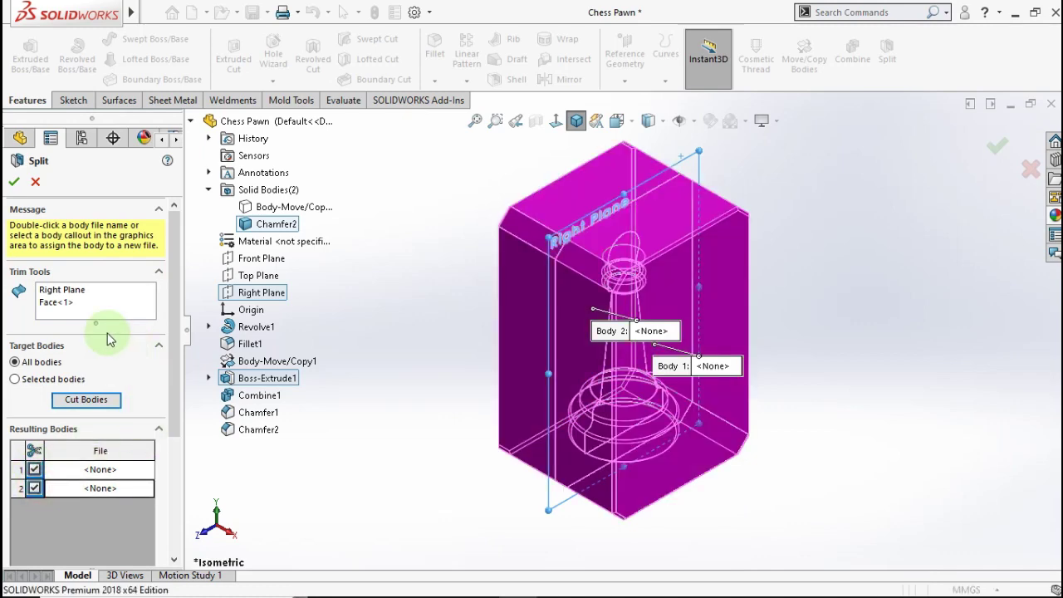
{"action": "left_click", "coordinate": [12, 184]}
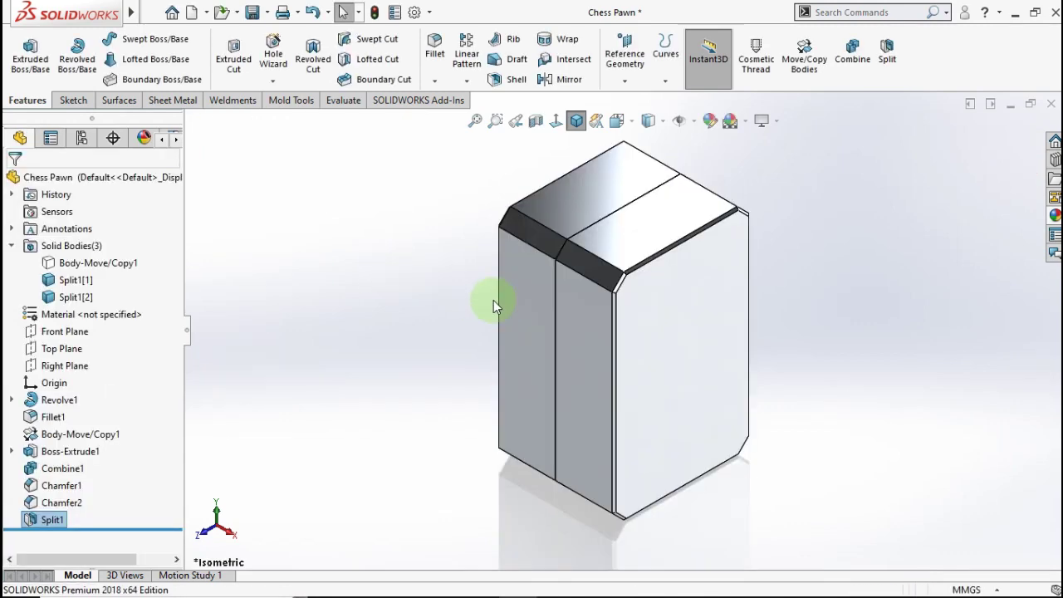
Hide each split half in turn, orbiting to inspect the exposed pawn cavity
{"action": "right_click", "coordinate": [662, 324]}
{"action": "left_click", "coordinate": [725, 210]}
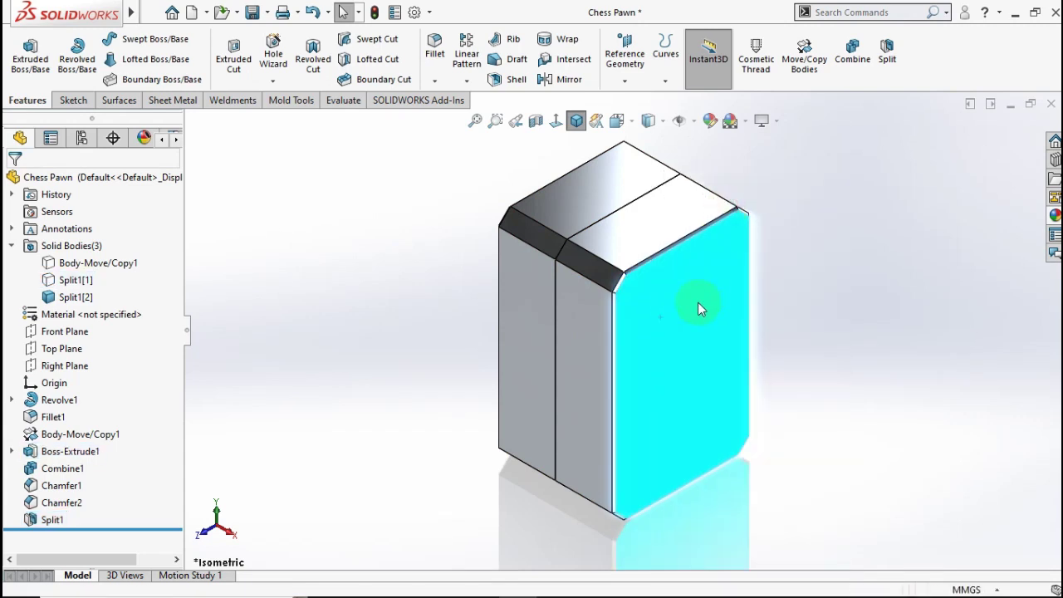
{"action": "mouse_move", "coordinate": [689, 300]}
{"action": "middle_mouse_down"}
{"action": "mouse_move", "coordinate": [636, 256]}
{"action": "mouse_move", "coordinate": [552, 284]}
{"action": "mouse_move", "coordinate": [531, 363]}
{"action": "mouse_move", "coordinate": [589, 344]}
{"action": "middle_mouse_up"}
{"action": "left_click", "coordinate": [613, 316]}
{"action": "right_click", "coordinate": [612, 316]}
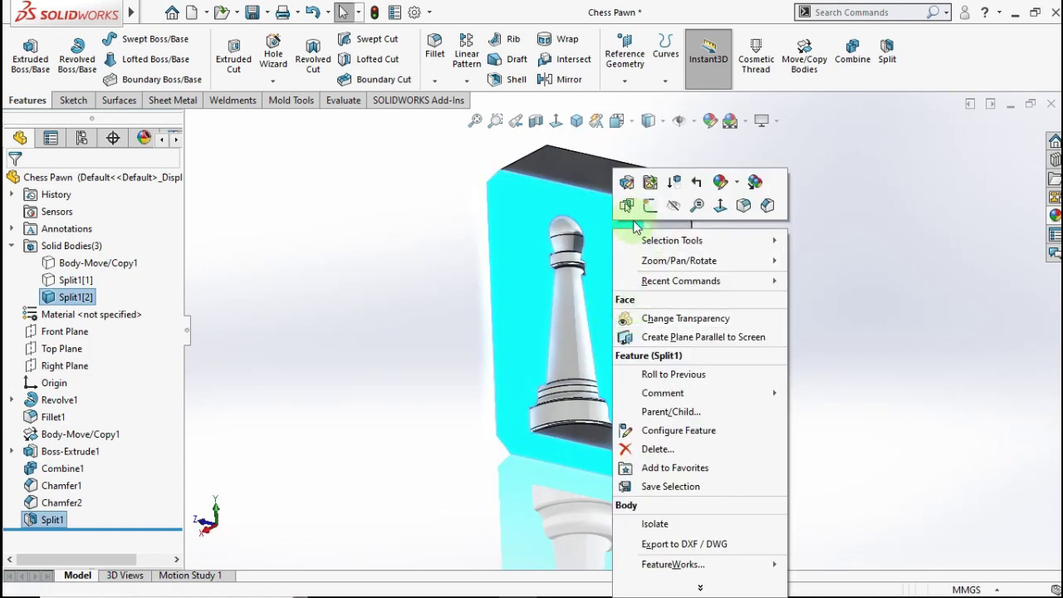
{"action": "left_click", "coordinate": [673, 208]}
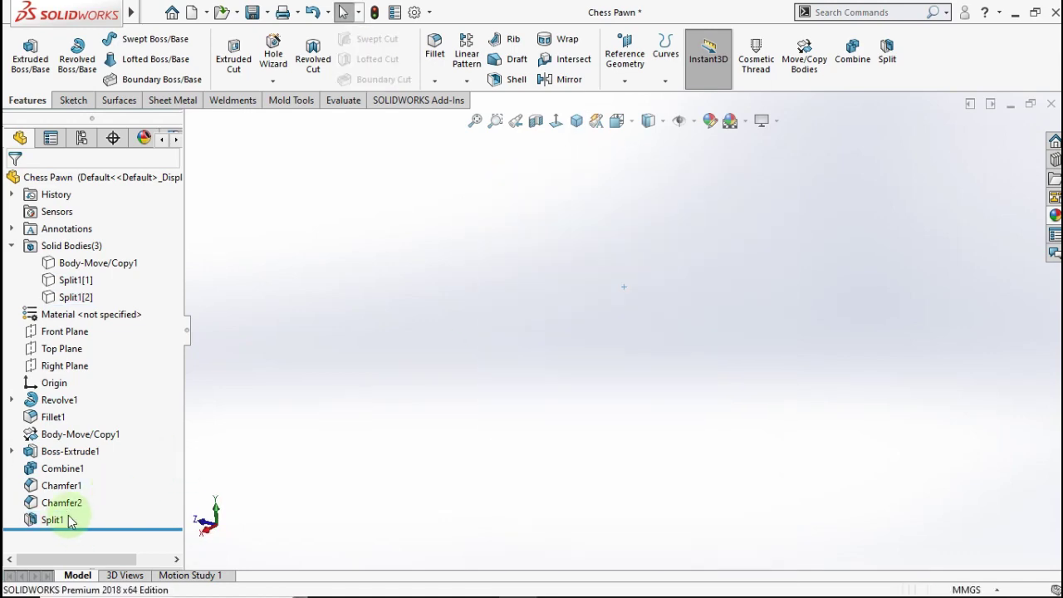
{"action": "right_click", "coordinate": [70, 520]}
{"action": "left_click", "coordinate": [60, 229]}
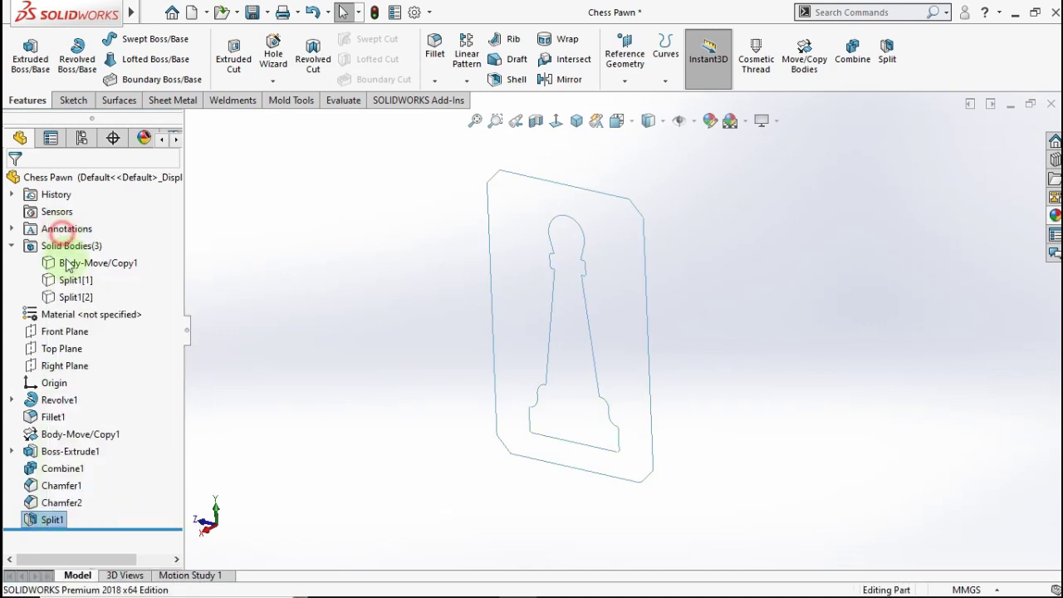
{"action": "middle_click_drag", "start_coordinate": [458, 358], "coordinate": [642, 339]}
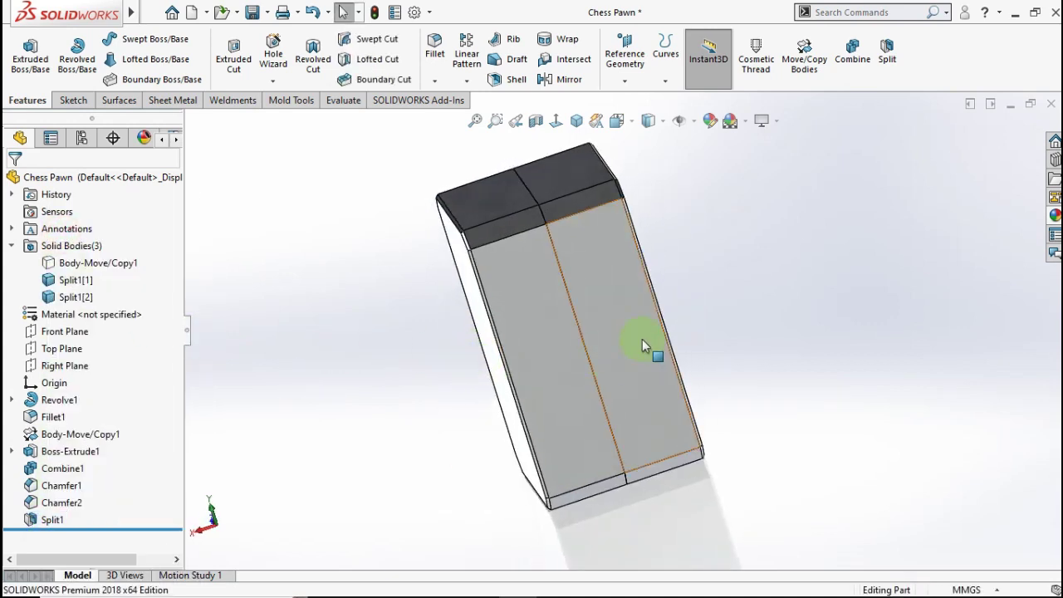
{"action": "left_click", "coordinate": [635, 337]}
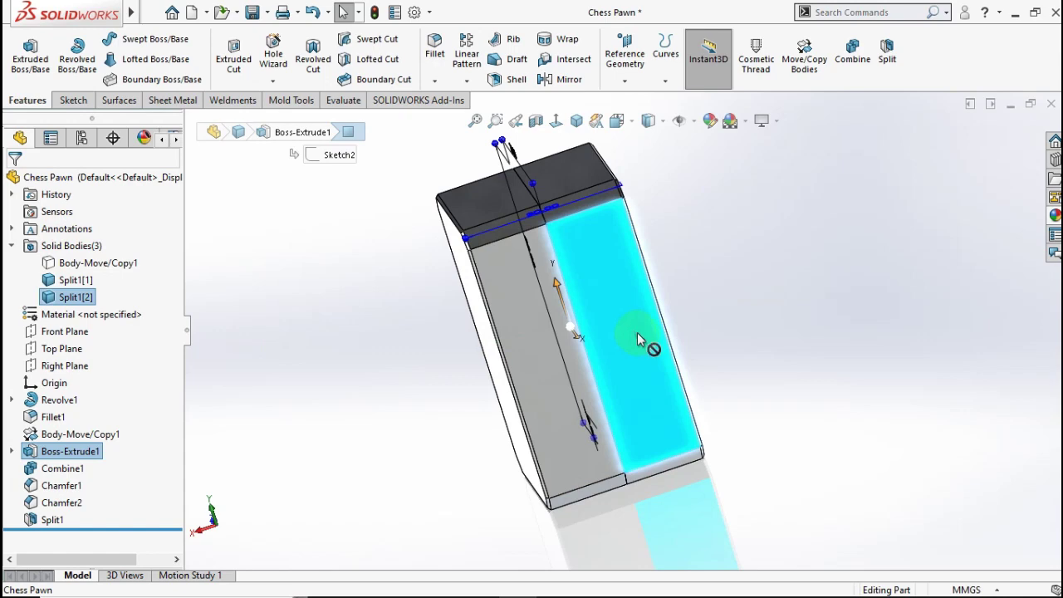
{"action": "left_click", "coordinate": [698, 324]}
{"action": "left_click", "coordinate": [636, 335]}
{"action": "left_click", "coordinate": [700, 322]}
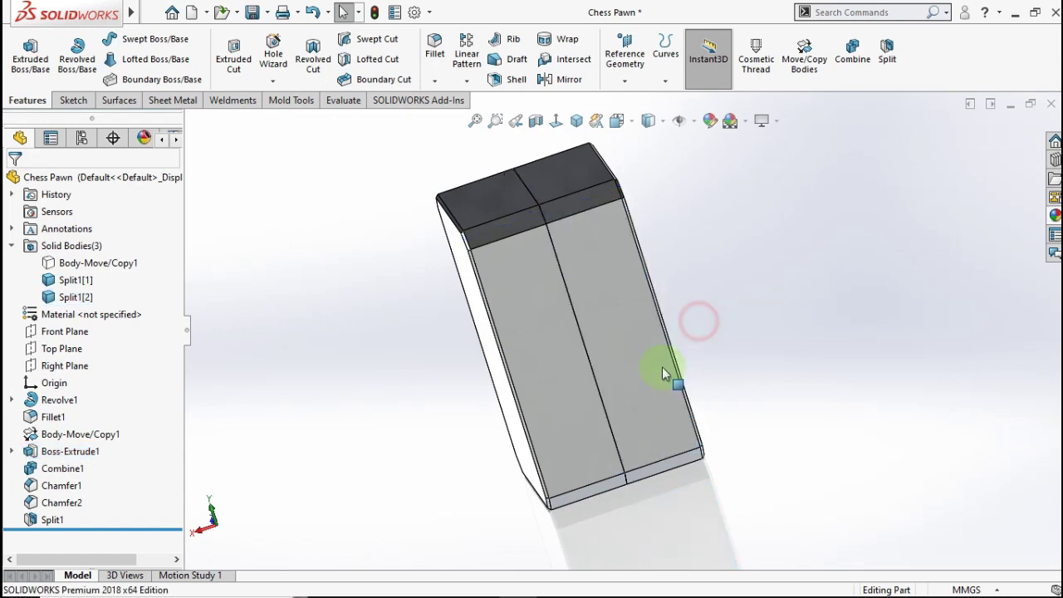
{"action": "mouse_move", "coordinate": [633, 336]}
{"action": "middle_mouse_down"}
{"action": "mouse_move", "coordinate": [545, 356]}
{"action": "mouse_move", "coordinate": [498, 432]}
{"action": "mouse_move", "coordinate": [494, 373]}
{"action": "mouse_move", "coordinate": [506, 460]}
{"action": "mouse_move", "coordinate": [551, 361]}
{"action": "mouse_move", "coordinate": [621, 354]}
{"action": "mouse_move", "coordinate": [610, 356]}
{"action": "mouse_move", "coordinate": [624, 366]}
{"action": "mouse_move", "coordinate": [553, 343]}
{"action": "mouse_move", "coordinate": [486, 379]}
{"action": "middle_mouse_up"}
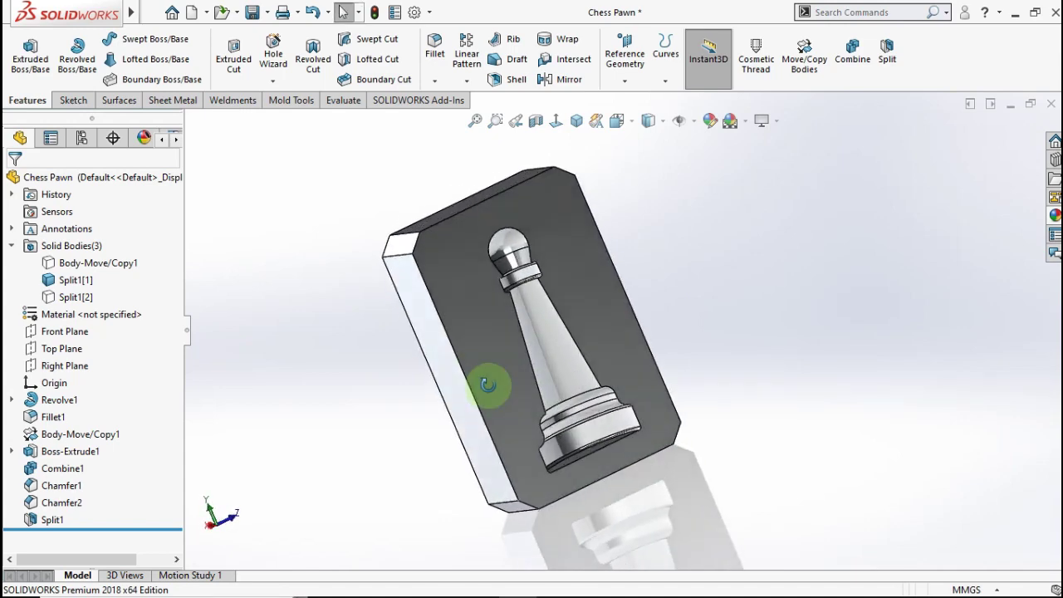
Hide and re-show the Split1 body, then return to the isometric view
{"action": "right_click", "coordinate": [52, 519]}
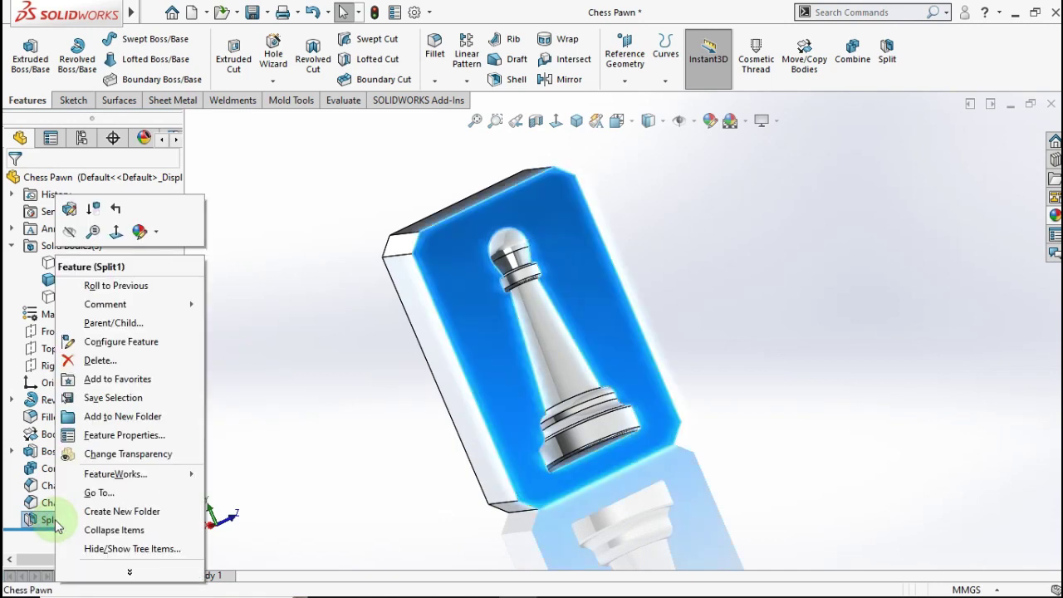
{"action": "left_click", "coordinate": [72, 241]}
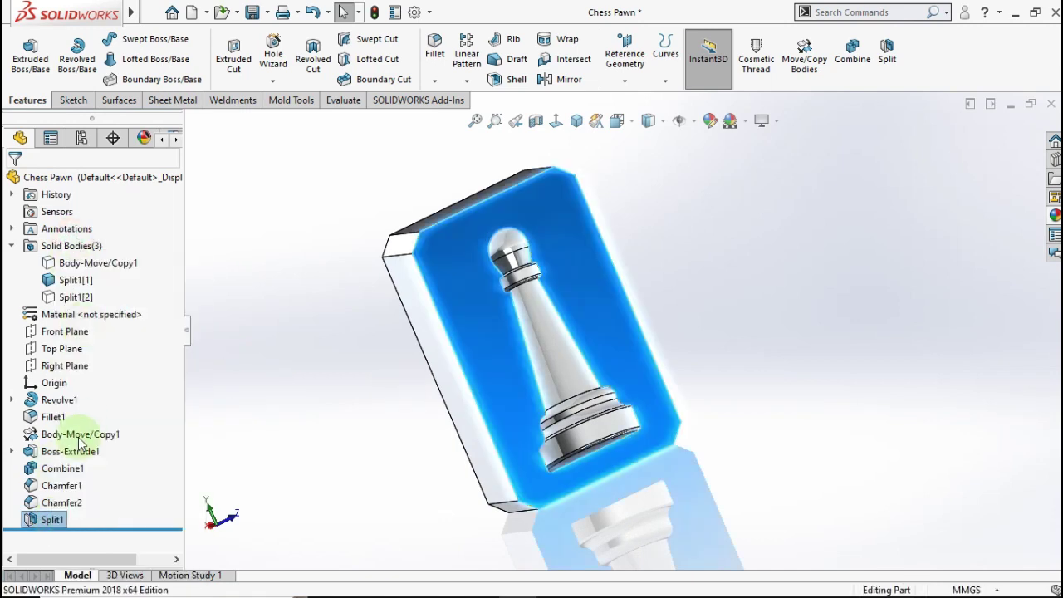
{"action": "right_click", "coordinate": [53, 519]}
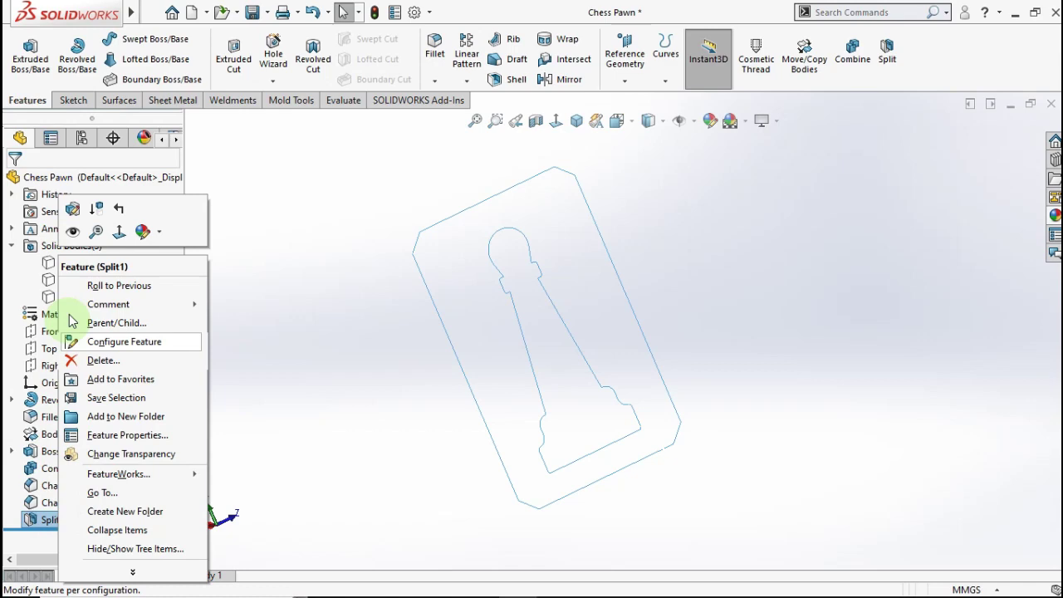
{"action": "left_click", "coordinate": [73, 231]}
{"action": "mouse_move", "coordinate": [368, 325]}
{"action": "middle_mouse_down"}
{"action": "mouse_move", "coordinate": [435, 260]}
{"action": "mouse_move", "coordinate": [526, 247]}
{"action": "mouse_move", "coordinate": [361, 363]}
{"action": "middle_mouse_up"}
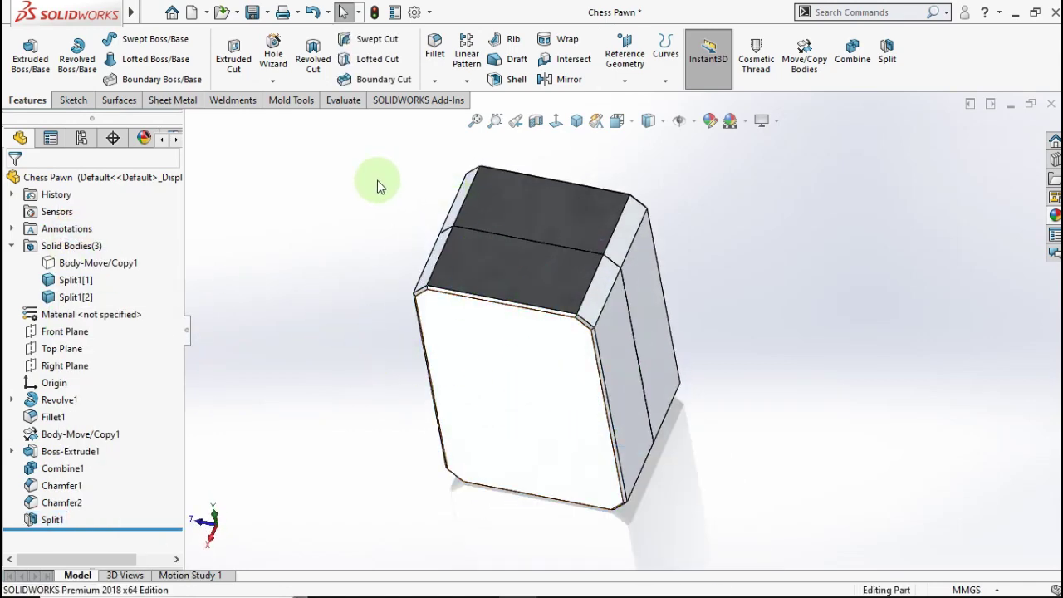
{"action": "left_click", "coordinate": [577, 120]}
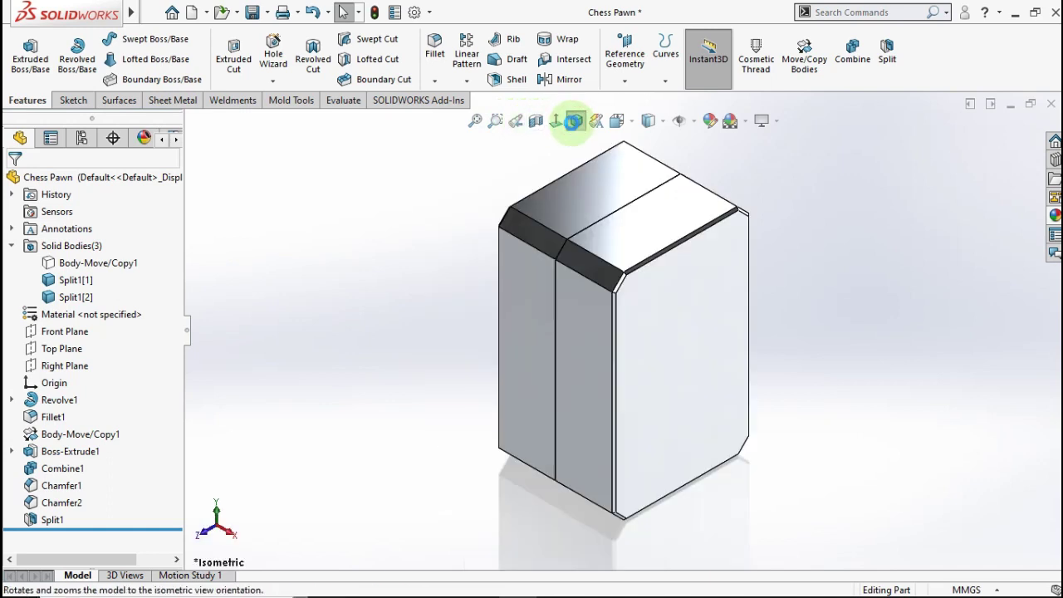
Define an ISO flat countersink hole, M1.6, blind 10 mm deep
{"action": "left_click", "coordinate": [273, 81]}
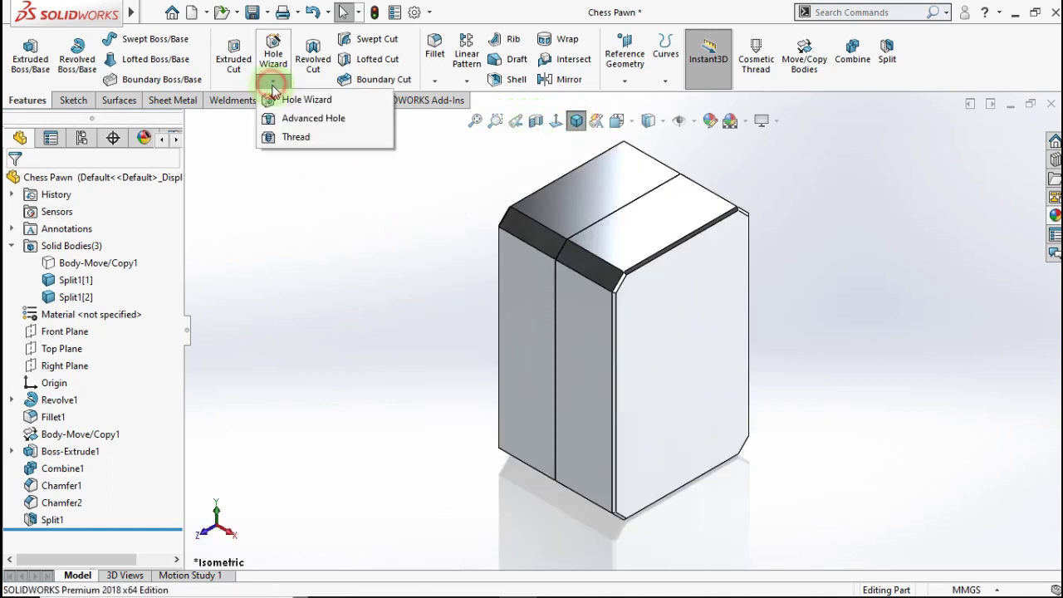
{"action": "left_click", "coordinate": [282, 97]}
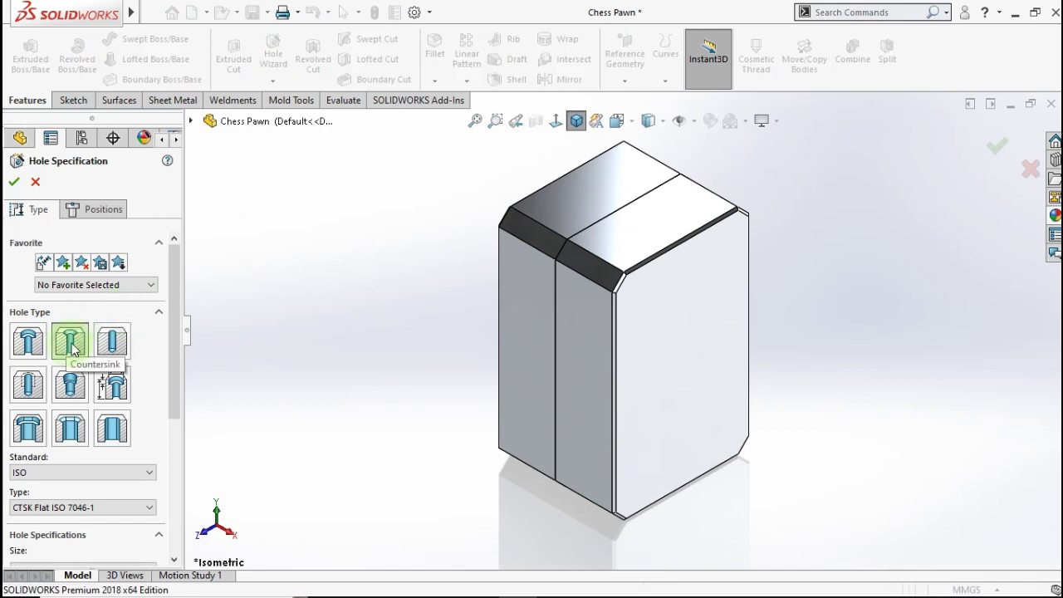
{"action": "left_click_drag", "start_coordinate": [167, 309], "coordinate": [142, 375]}
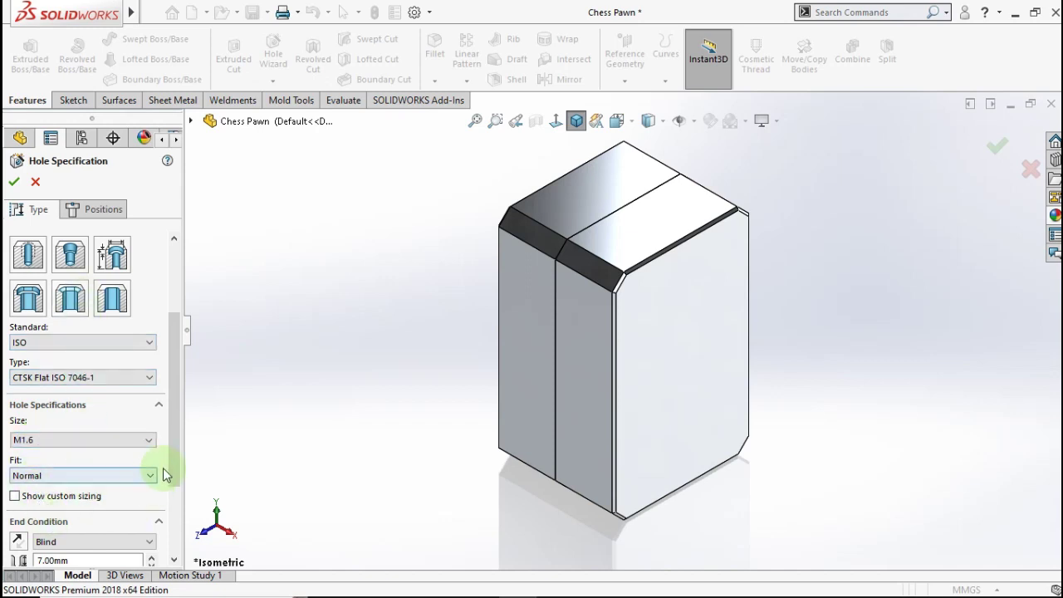
{"action": "left_click_drag", "start_coordinate": [172, 461], "coordinate": [172, 486]}
{"action": "type", "text": "1"}
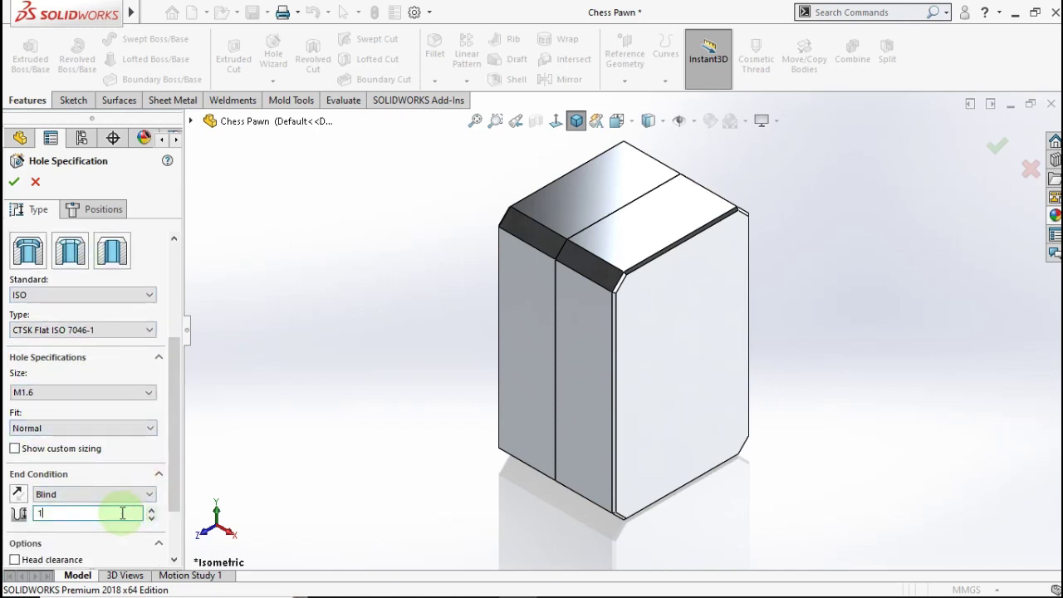
{"action": "type", "text": "0"}
{"action": "key", "text": "Return"}
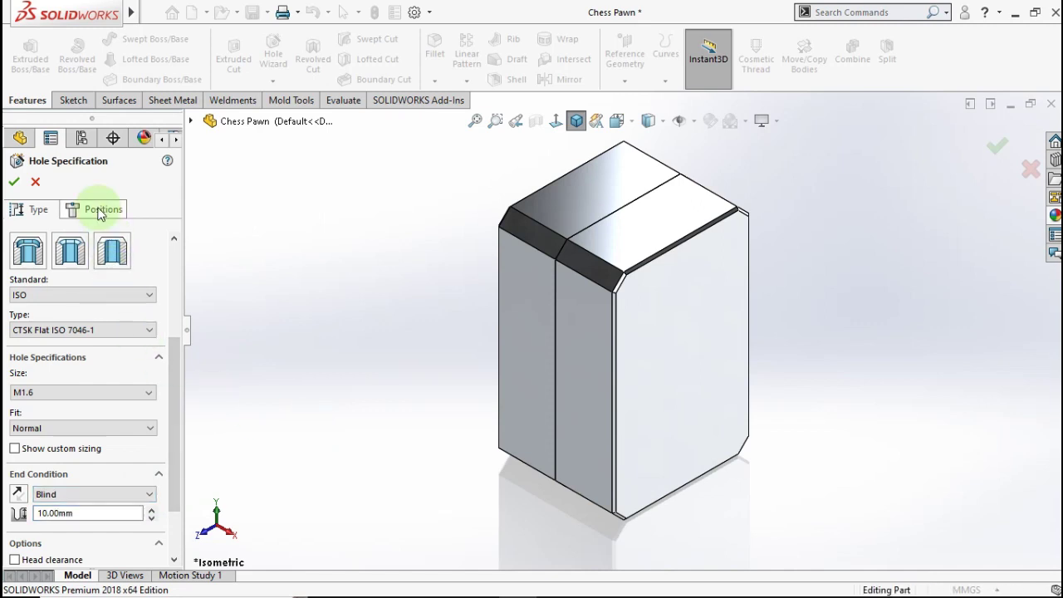
Place the hole on the top face at the split-line edge midpoint and finish it
{"action": "left_click", "coordinate": [99, 211]}
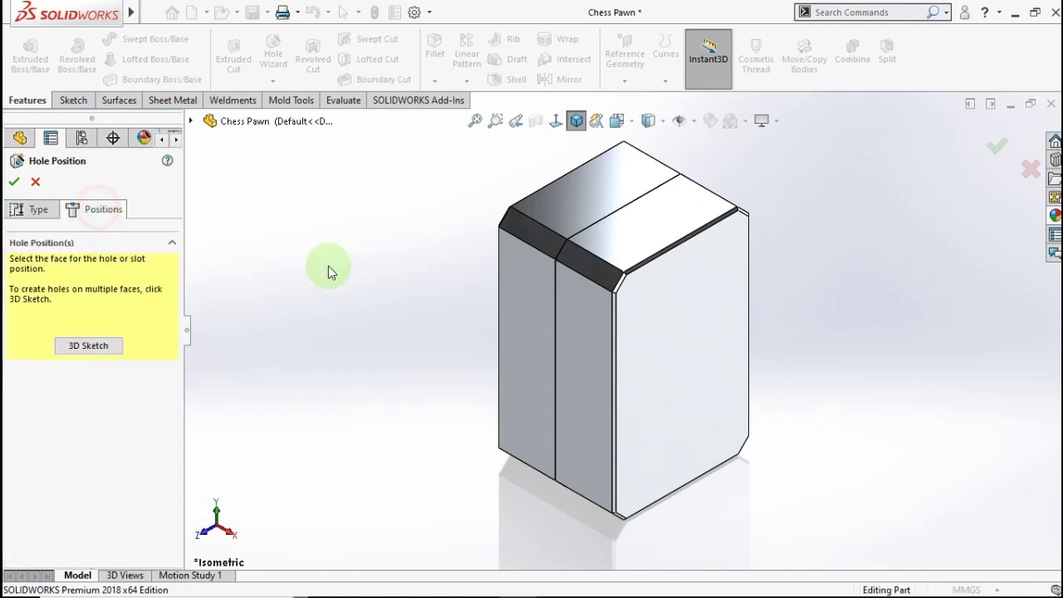
{"action": "left_click", "coordinate": [627, 228]}
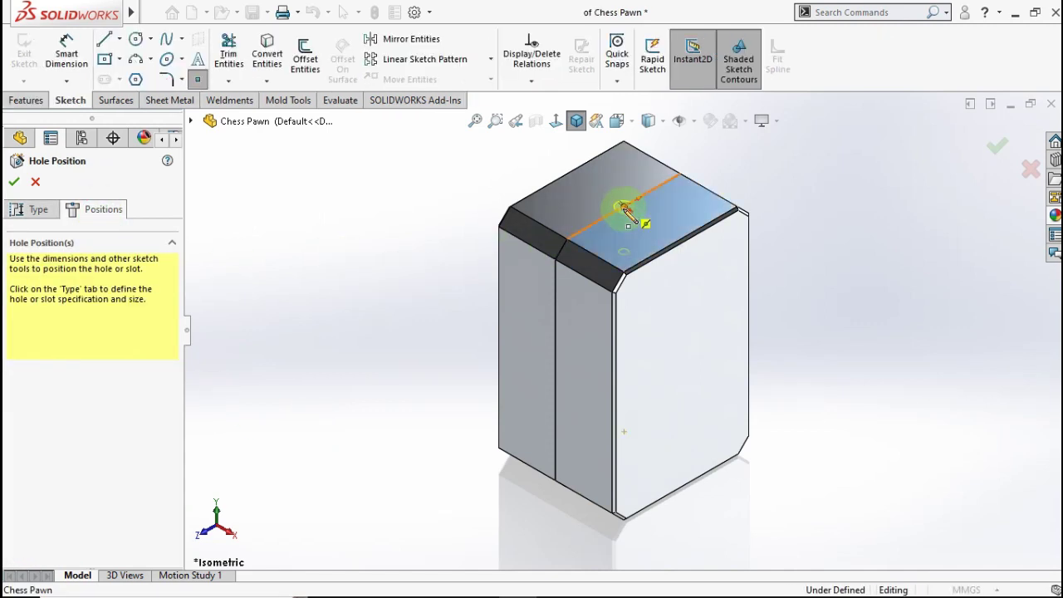
{"action": "scroll", "coordinate": [627, 223], "scroll_direction": "down", "scroll_amount": 3}
{"action": "left_click", "coordinate": [625, 218]}
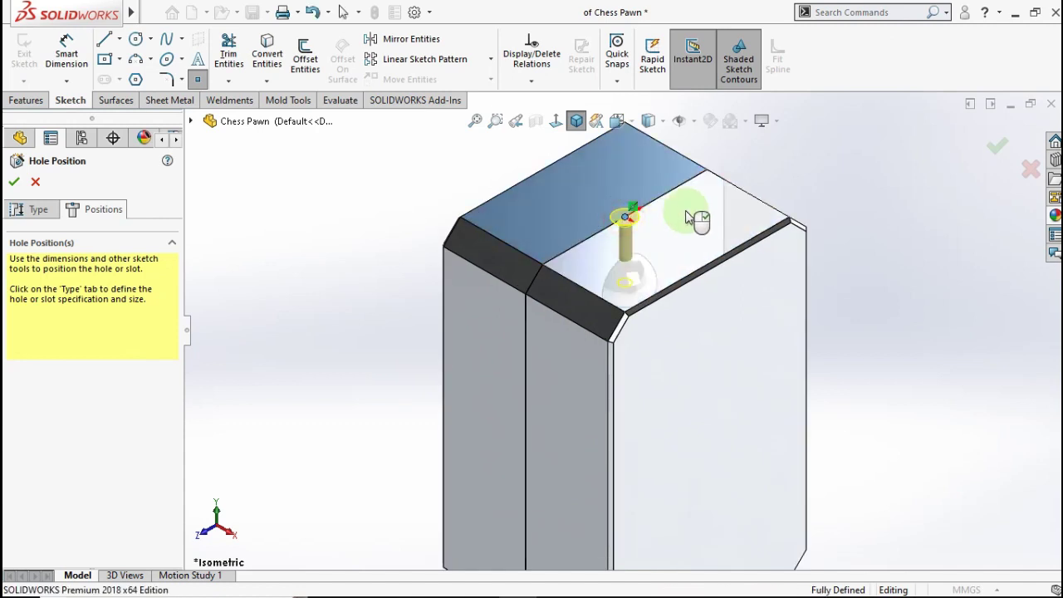
{"action": "left_click", "coordinate": [689, 216]}
{"action": "left_click", "coordinate": [996, 158]}
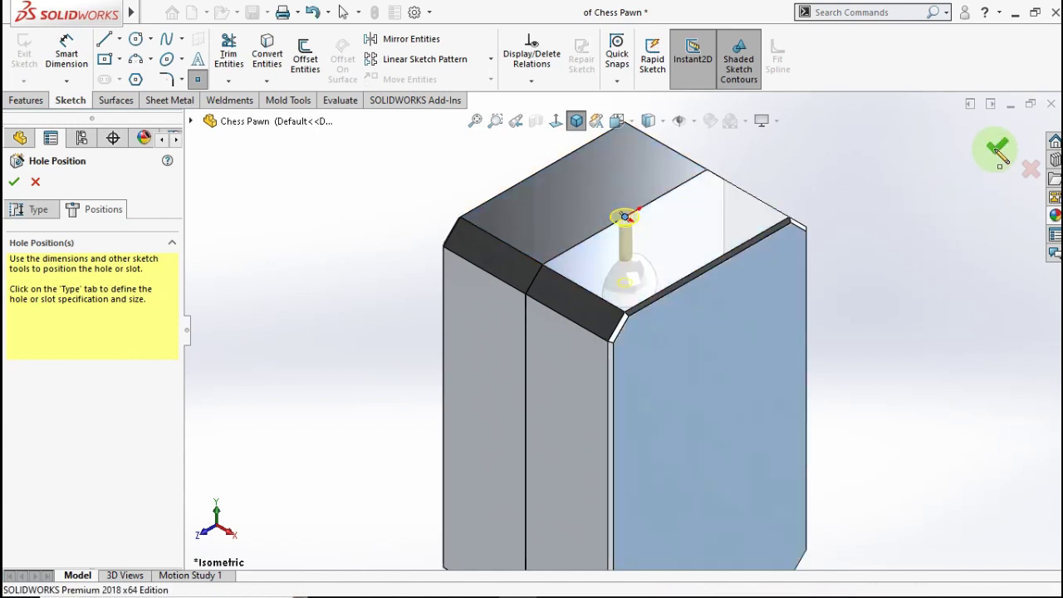
{"action": "scroll", "coordinate": [748, 274], "scroll_direction": "up", "scroll_amount": 2}
{"action": "scroll", "coordinate": [693, 333], "scroll_direction": "up", "scroll_amount": 1}
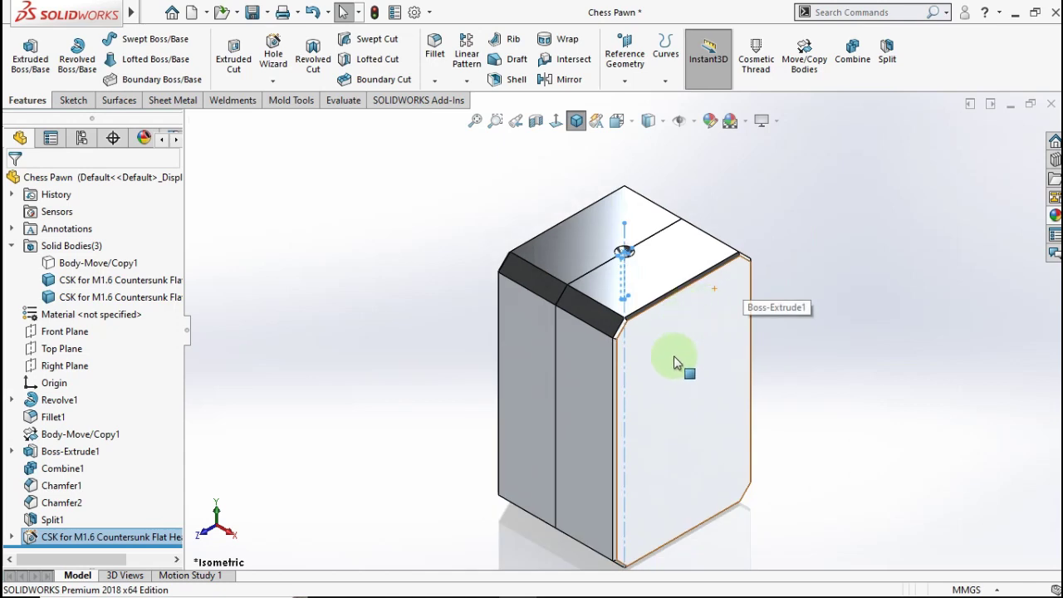
Show the Body-Move/Copy1 pawn body and return to the isometric view
{"action": "mouse_move", "coordinate": [674, 373]}
{"action": "middle_mouse_down"}
{"action": "mouse_move", "coordinate": [675, 324]}
{"action": "mouse_move", "coordinate": [629, 285]}
{"action": "middle_mouse_up"}
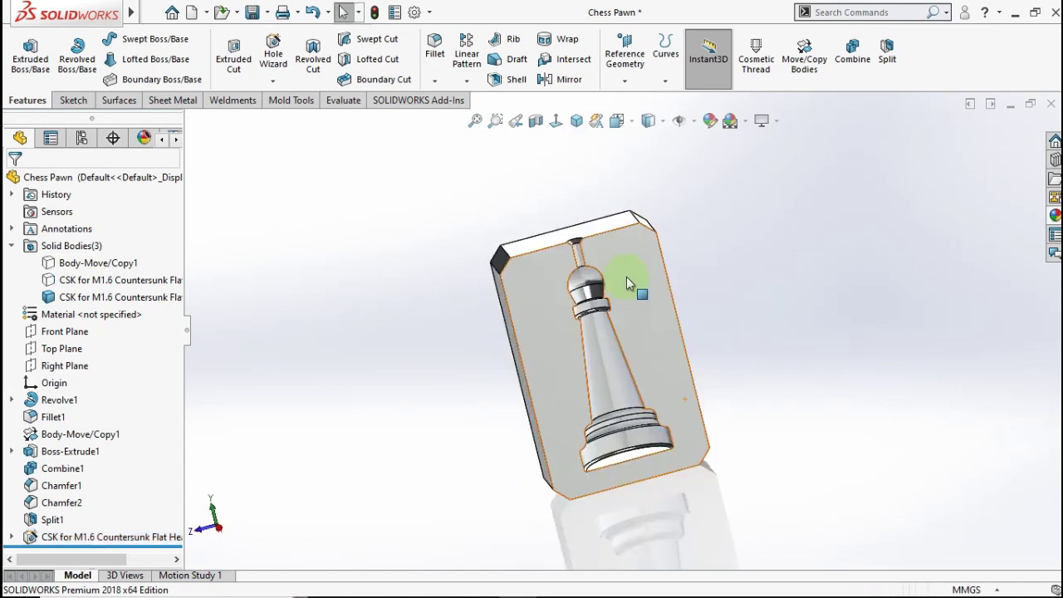
{"action": "right_click", "coordinate": [56, 433]}
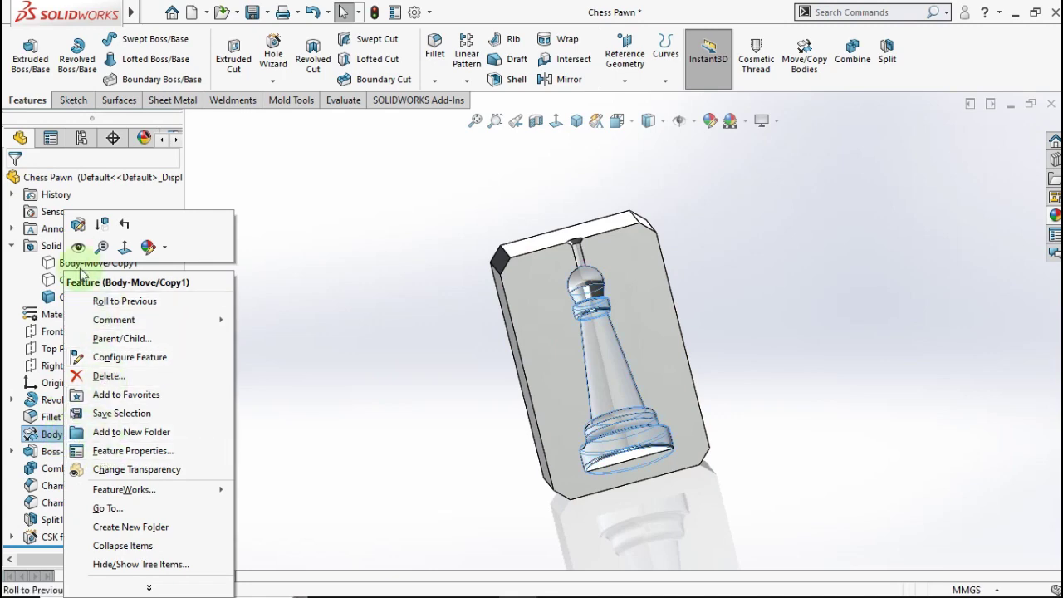
{"action": "left_click", "coordinate": [78, 247]}
{"action": "scroll", "coordinate": [591, 297], "scroll_direction": "down", "scroll_amount": 3}
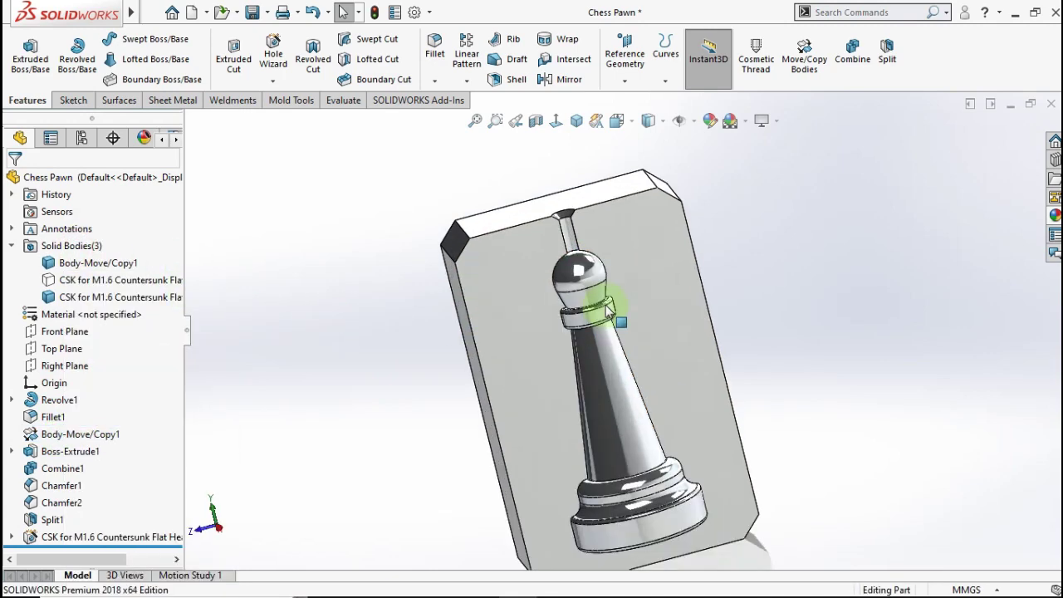
{"action": "mouse_move", "coordinate": [593, 296]}
{"action": "middle_mouse_down"}
{"action": "mouse_move", "coordinate": [609, 299]}
{"action": "mouse_move", "coordinate": [622, 441]}
{"action": "mouse_move", "coordinate": [612, 278]}
{"action": "mouse_move", "coordinate": [673, 224]}
{"action": "mouse_move", "coordinate": [686, 261]}
{"action": "mouse_move", "coordinate": [612, 304]}
{"action": "mouse_move", "coordinate": [486, 299]}
{"action": "mouse_move", "coordinate": [474, 353]}
{"action": "mouse_move", "coordinate": [629, 332]}
{"action": "mouse_move", "coordinate": [685, 398]}
{"action": "middle_mouse_up"}
{"action": "key", "text": "ctrl+7"}
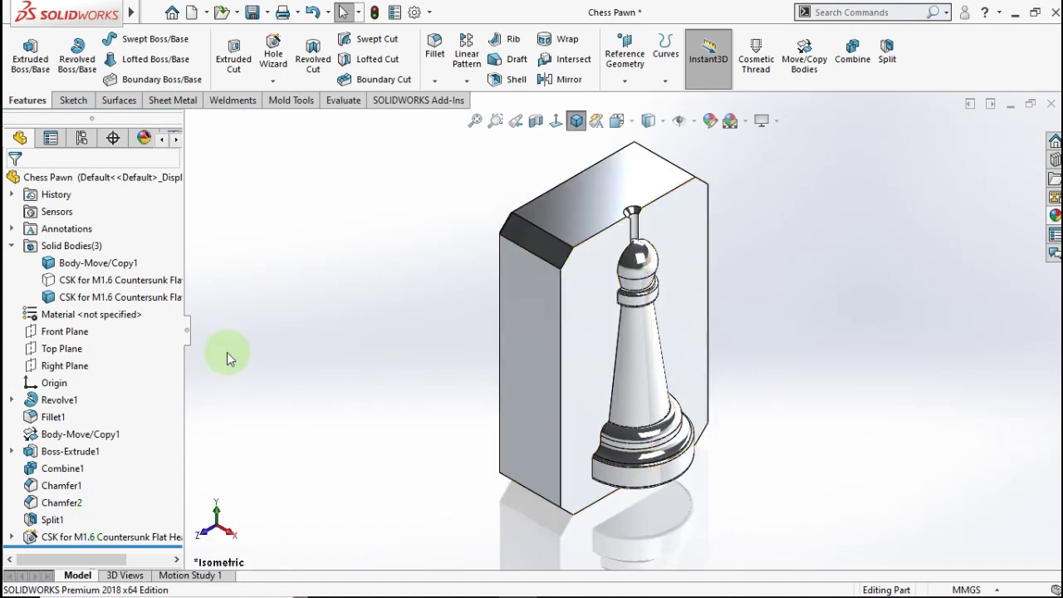
Hide and re-show the Split1 mold block to check the pawn inside
{"action": "left_click", "coordinate": [52, 520]}
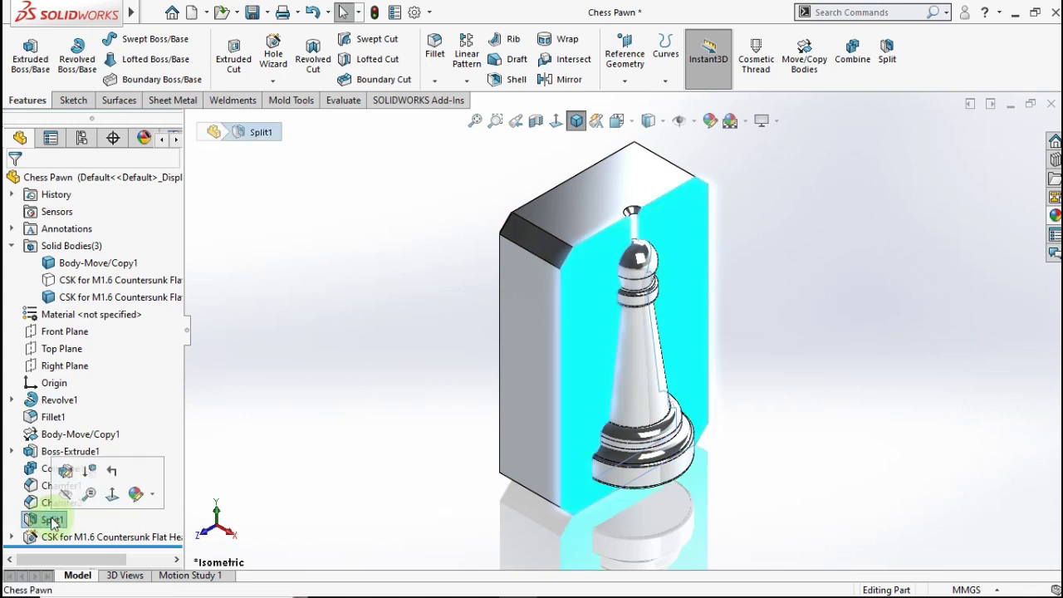
{"action": "right_click", "coordinate": [53, 520]}
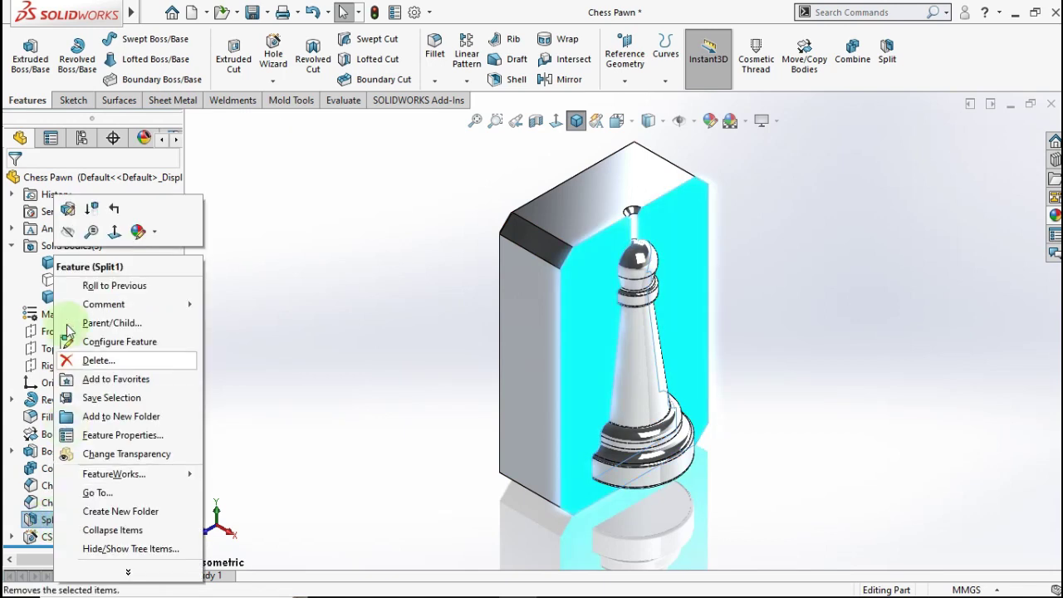
{"action": "left_click", "coordinate": [71, 239]}
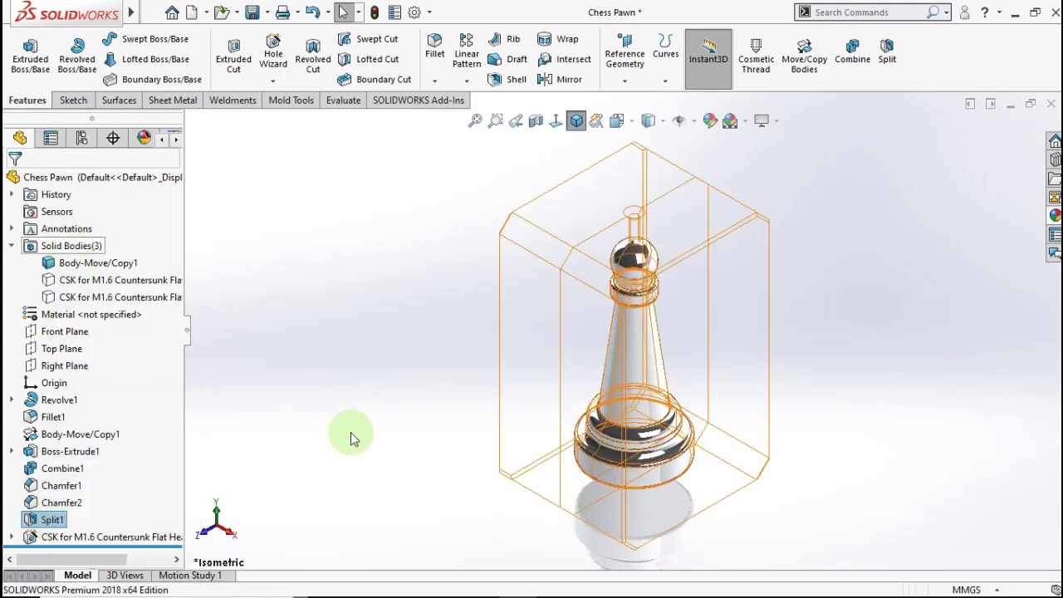
{"action": "right_click", "coordinate": [50, 519]}
{"action": "left_click", "coordinate": [66, 229]}
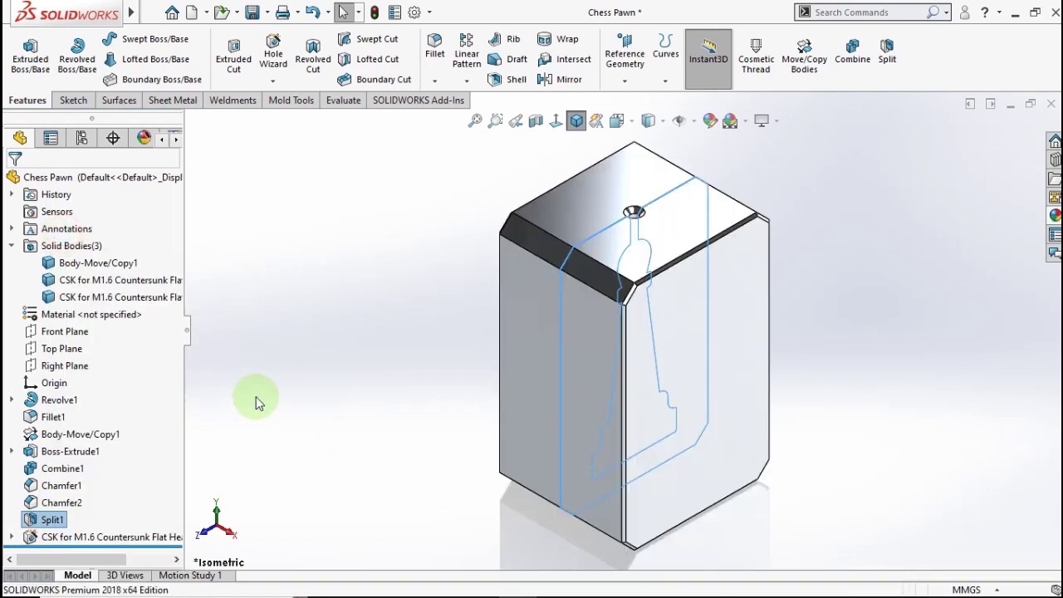
{"action": "left_click", "coordinate": [257, 399]}
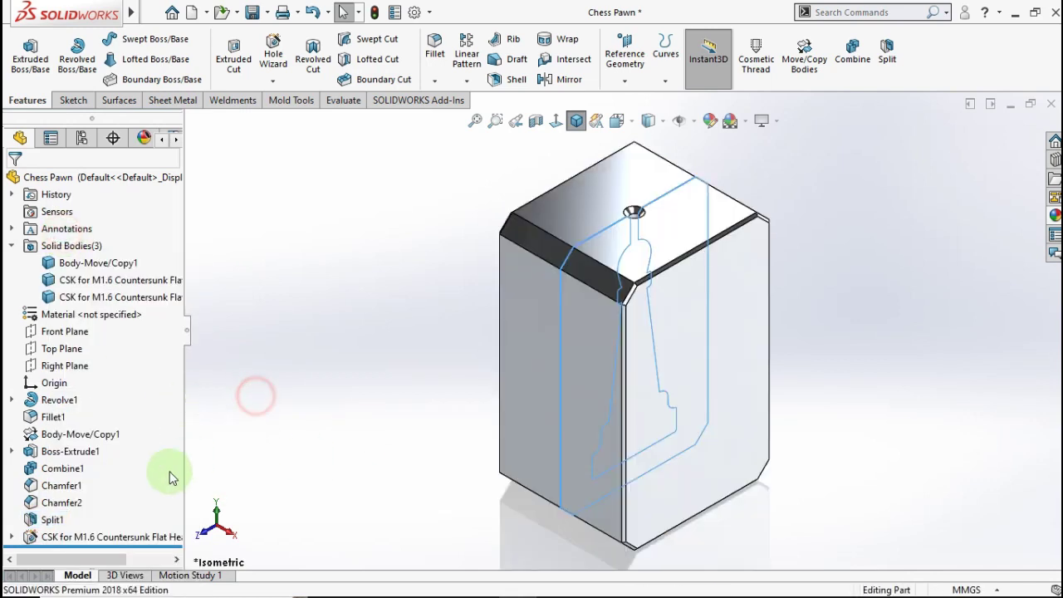
Select Split1, Chamfer2, Combine1 and Boss-Extrude1 in the feature tree
{"action": "left_click", "coordinate": [50, 520]}
{"action": "left_click", "coordinate": [37, 507]}
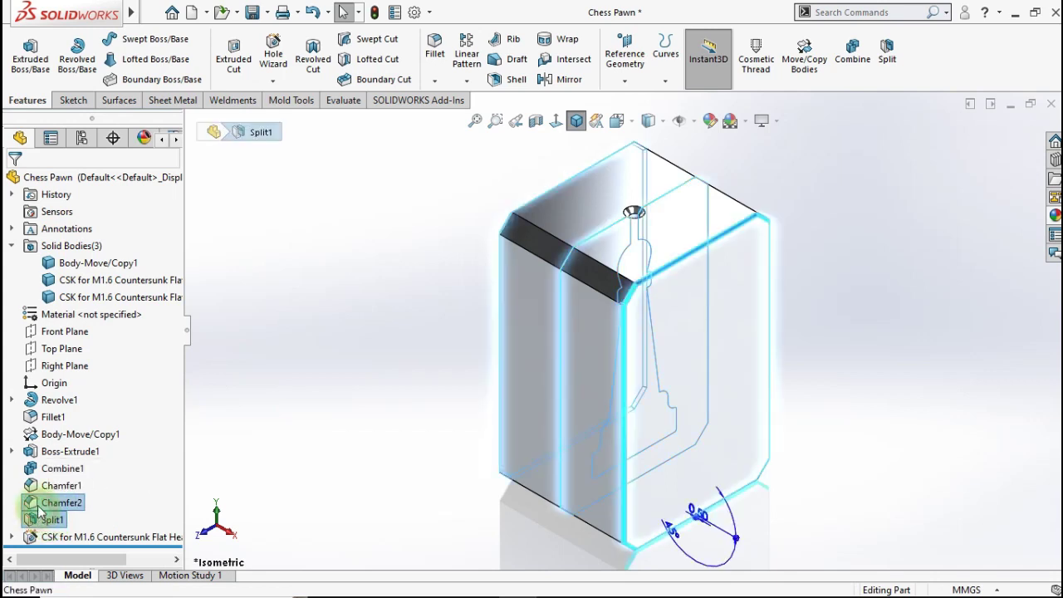
{"action": "left_click", "coordinate": [48, 470], "text": "ctrl"}
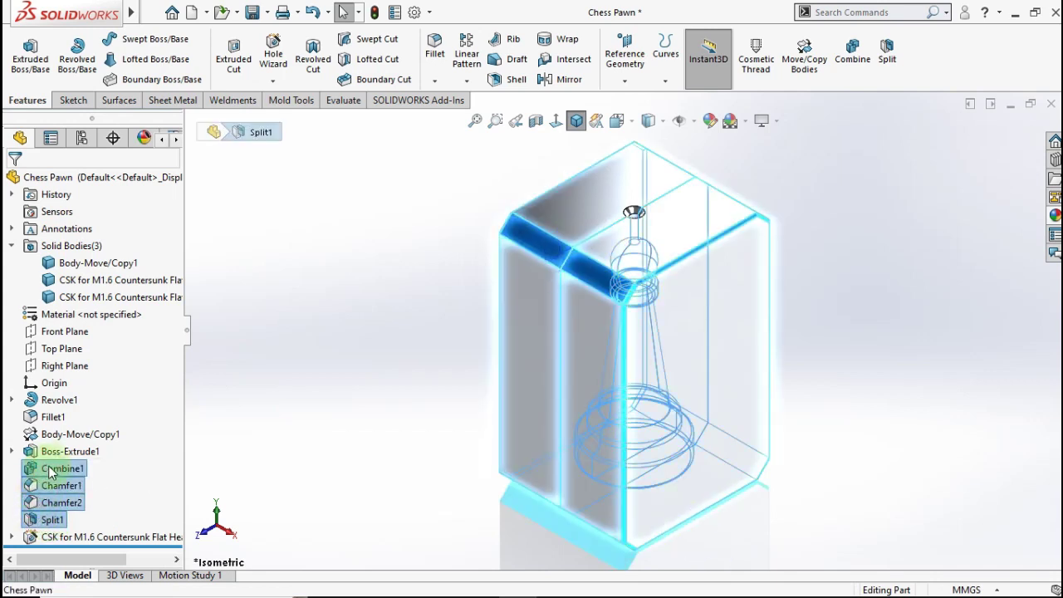
{"action": "left_click", "coordinate": [52, 459], "text": "ctrl"}
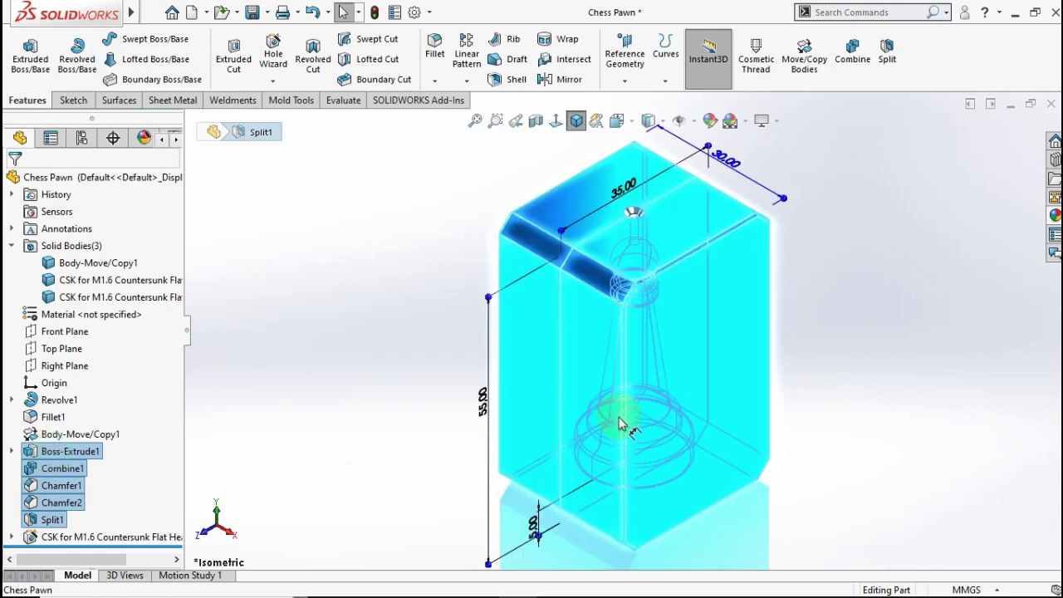
Apply matte steel from Metal > Steel to the selected features, after trying brushed steel
{"action": "left_click", "coordinate": [745, 183]}
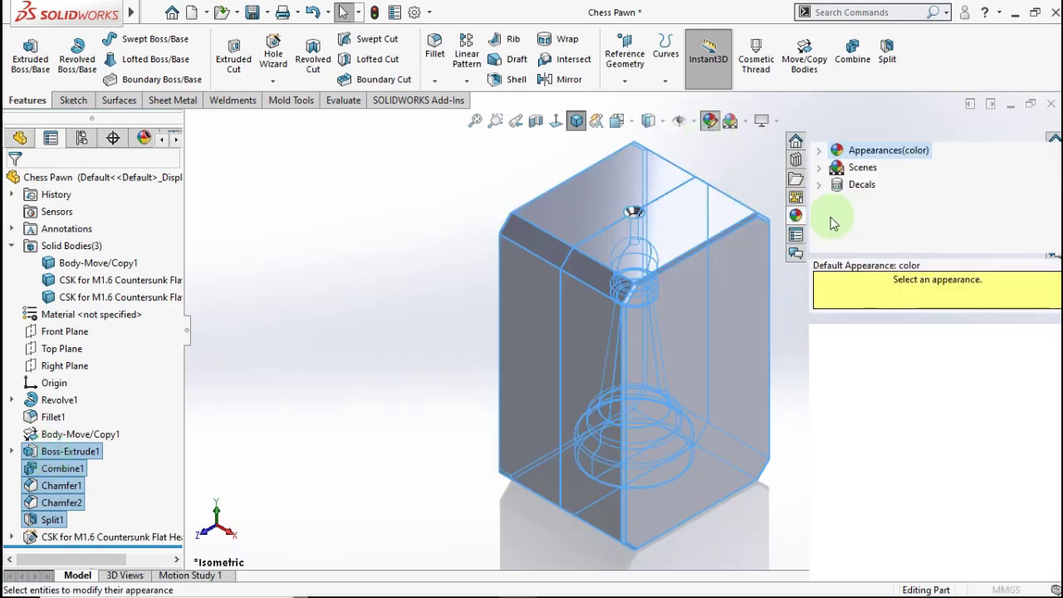
{"action": "left_click", "coordinate": [820, 151]}
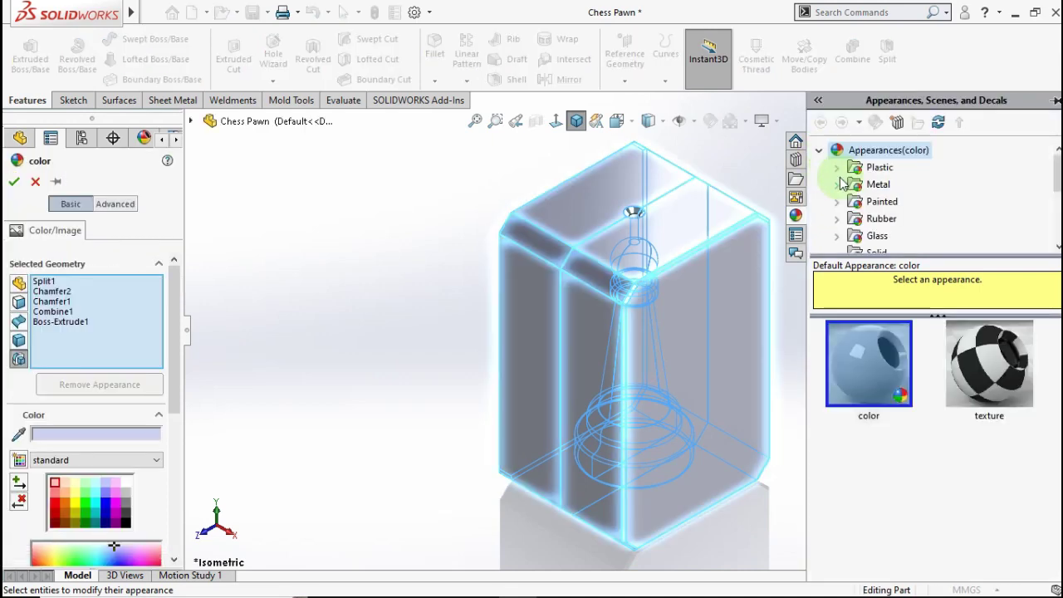
{"action": "left_click", "coordinate": [839, 184]}
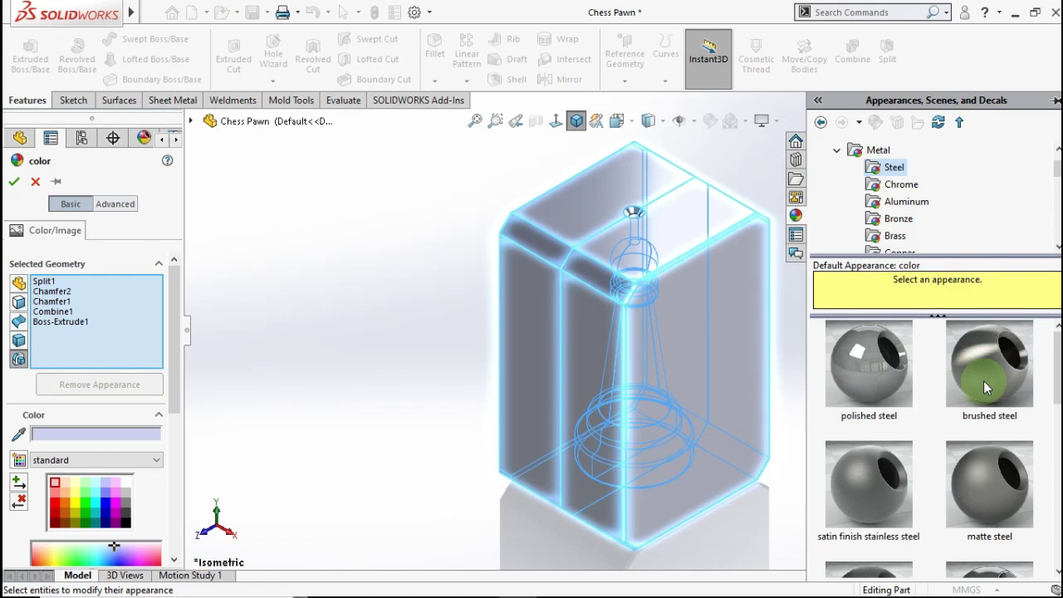
{"action": "left_click", "coordinate": [983, 380]}
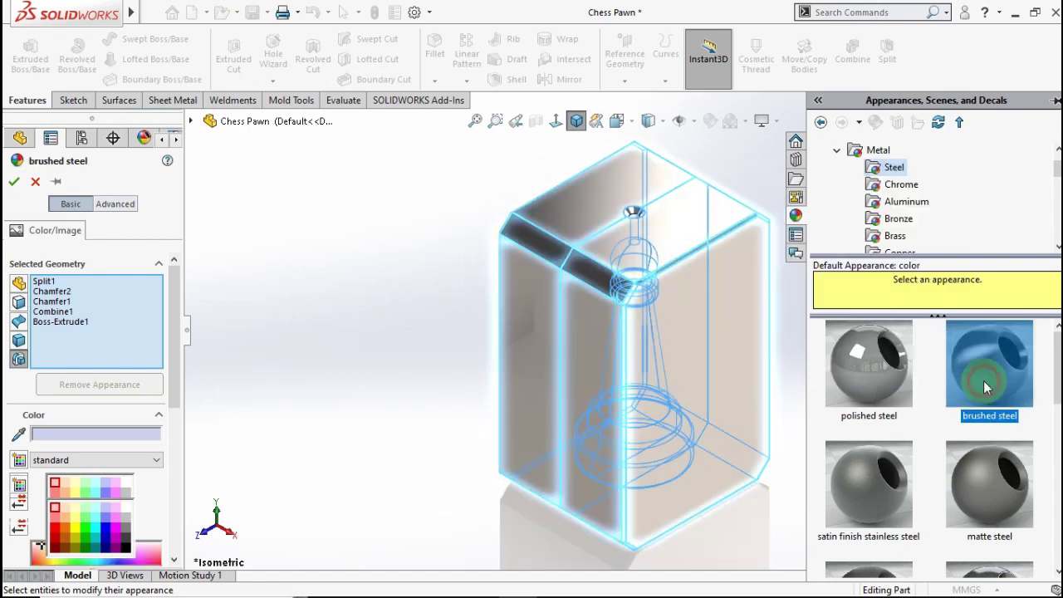
{"action": "left_click", "coordinate": [891, 480]}
{"action": "left_click", "coordinate": [966, 477]}
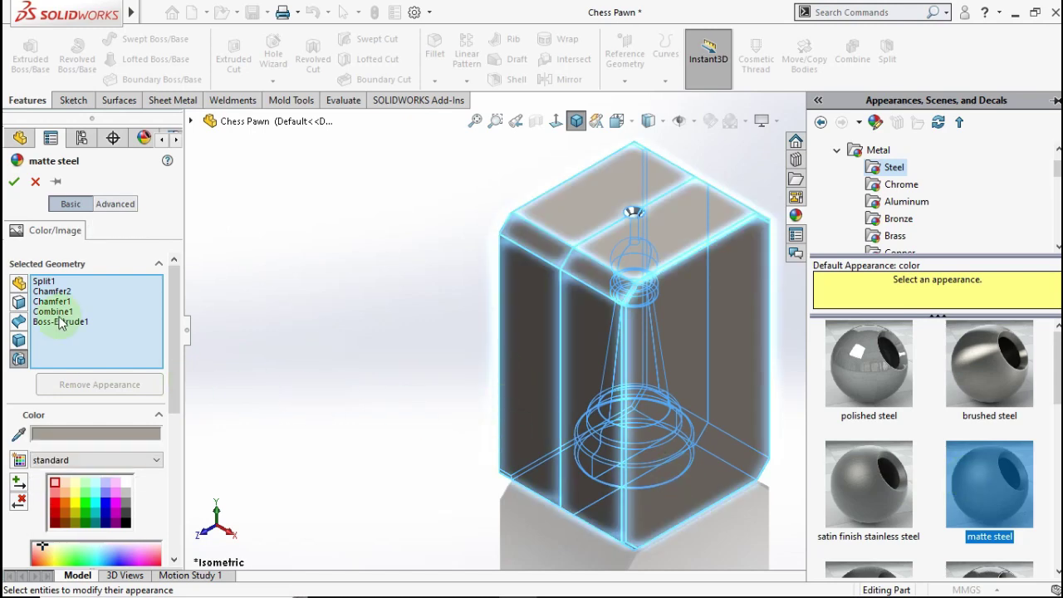
{"action": "left_click", "coordinate": [17, 184]}
Orbit and zoom to inspect the block's top, then return to isometric view
{"action": "left_click", "coordinate": [283, 308]}
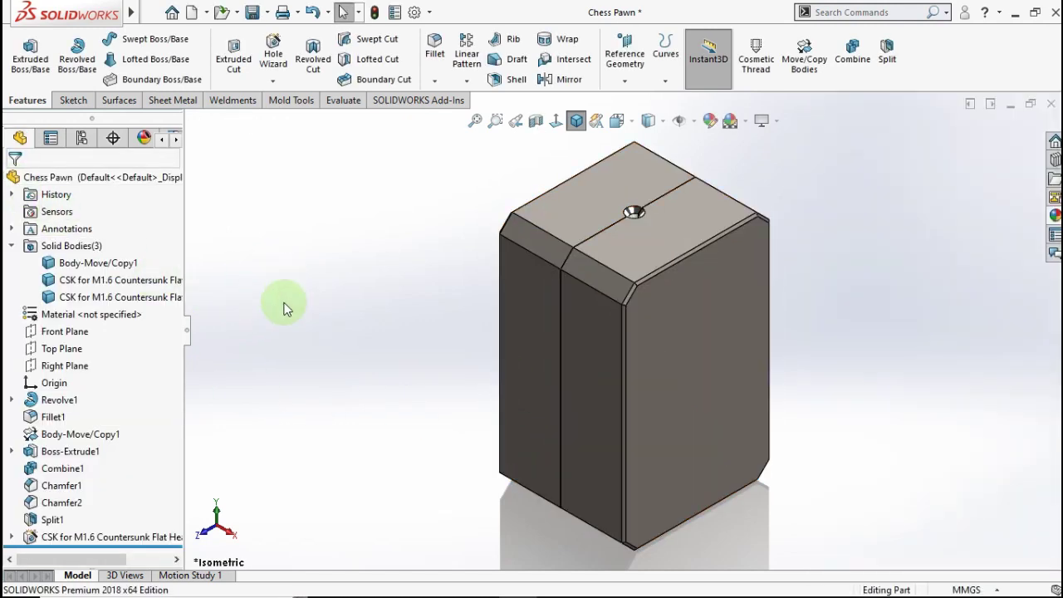
{"action": "middle_click_drag", "start_coordinate": [480, 310], "coordinate": [464, 470]}
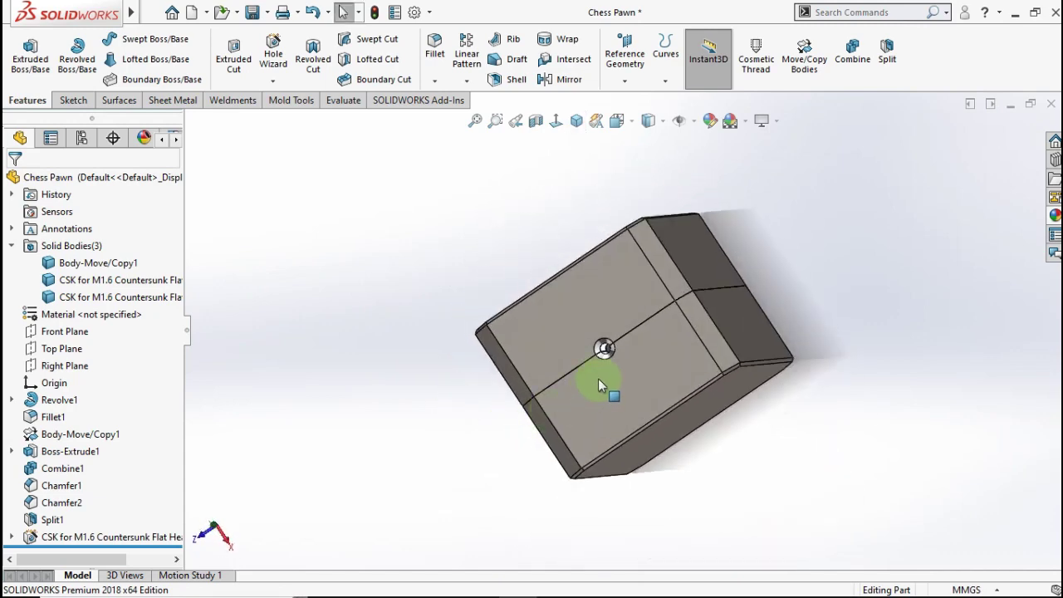
{"action": "scroll", "coordinate": [603, 385], "scroll_direction": "down", "scroll_amount": 2}
{"action": "scroll", "coordinate": [593, 356], "scroll_direction": "down", "scroll_amount": 2}
{"action": "scroll", "coordinate": [598, 366], "scroll_direction": "down", "scroll_amount": 2}
{"action": "scroll", "coordinate": [574, 320], "scroll_direction": "down", "scroll_amount": 2}
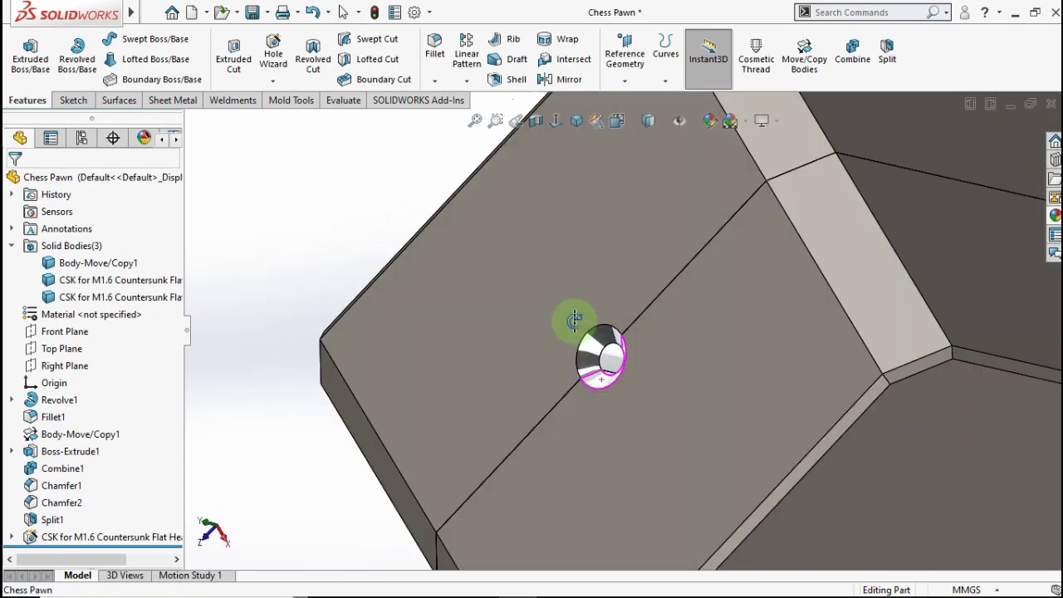
{"action": "scroll", "coordinate": [615, 314], "scroll_direction": "up", "scroll_amount": 3}
{"action": "scroll", "coordinate": [643, 324], "scroll_direction": "up", "scroll_amount": 2}
{"action": "scroll", "coordinate": [647, 330], "scroll_direction": "up", "scroll_amount": 1}
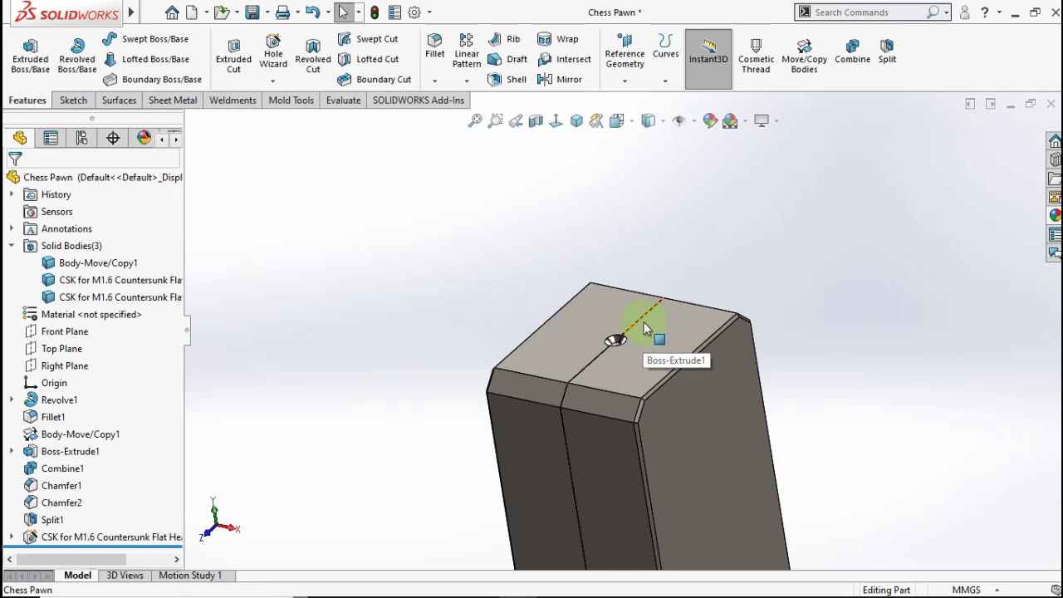
{"action": "key", "text": "ctrl+7"}
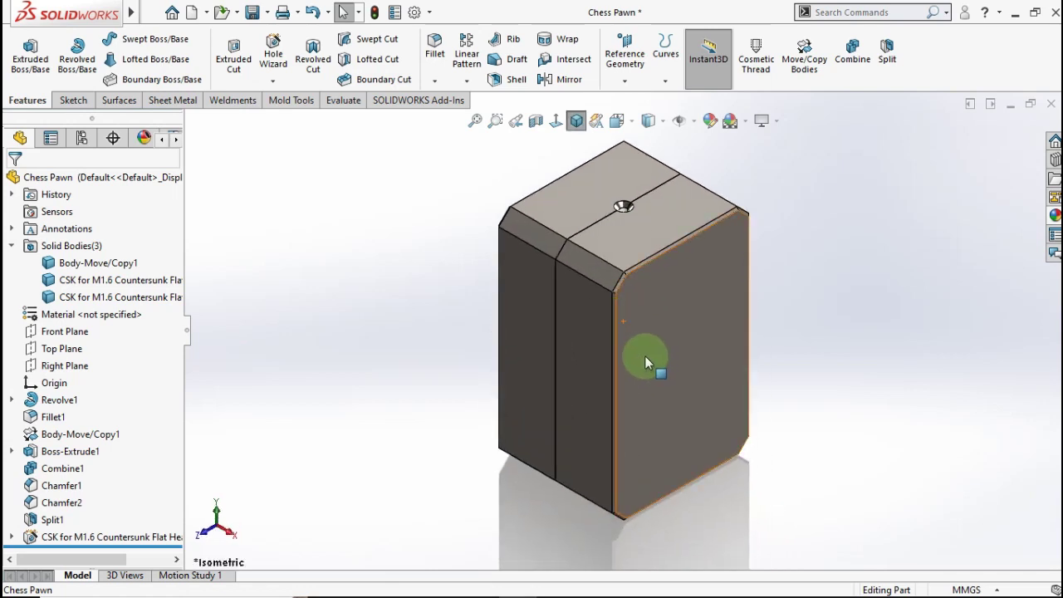
Apply matte steel to the countersunk hole feature
{"action": "left_click", "coordinate": [51, 540]}
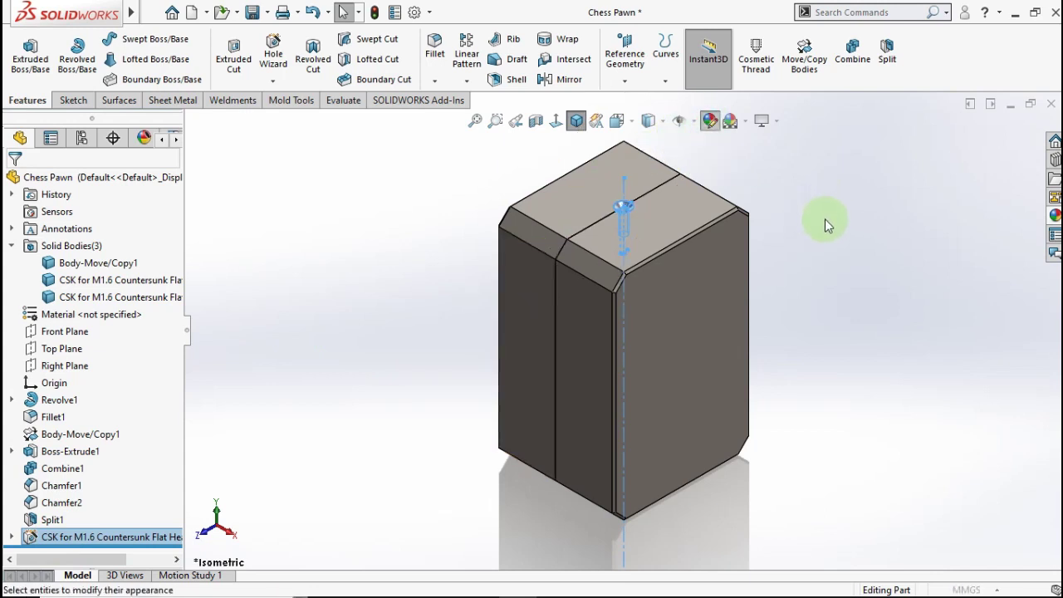
{"action": "left_click", "coordinate": [889, 202]}
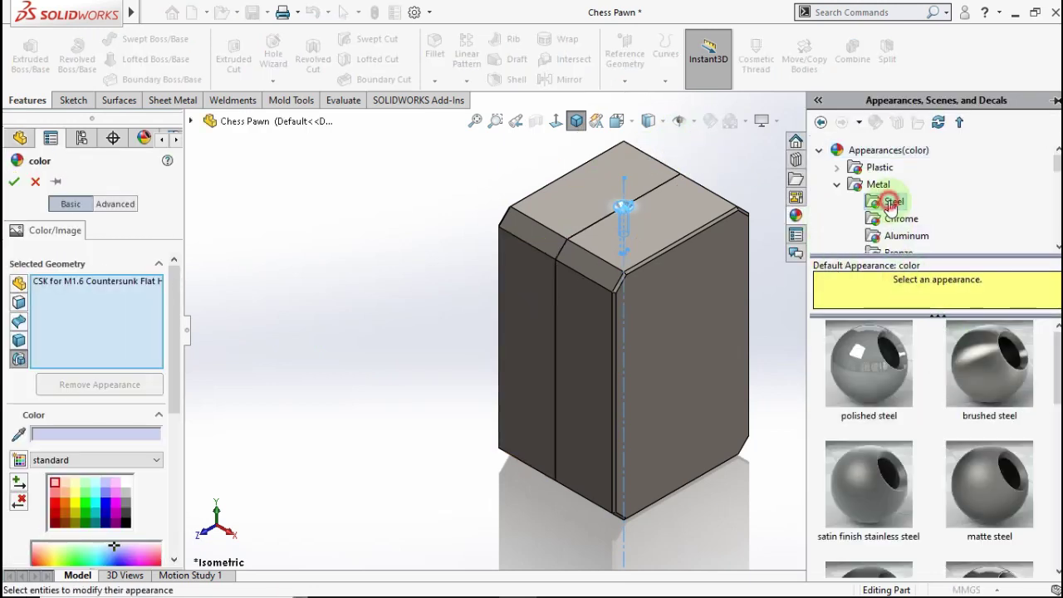
{"action": "left_click", "coordinate": [997, 486]}
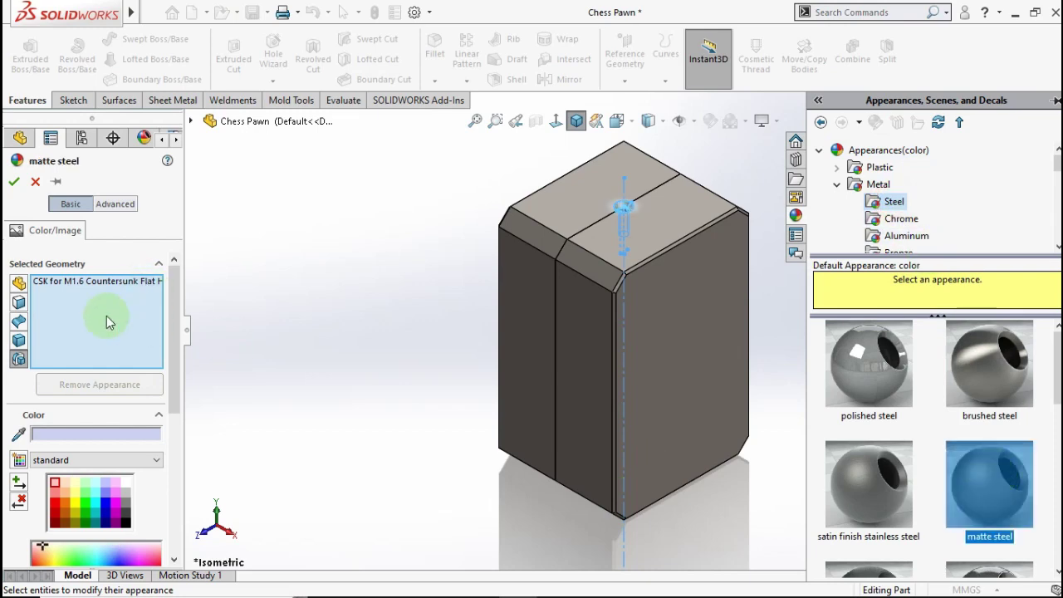
{"action": "left_click", "coordinate": [14, 181]}
{"action": "left_click", "coordinate": [328, 247]}
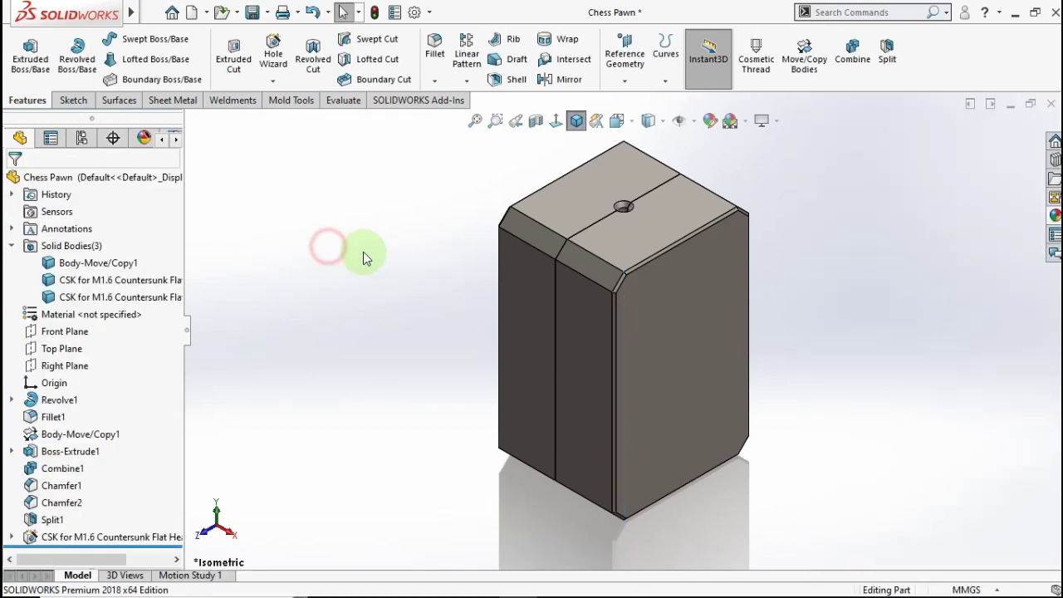
{"action": "scroll", "coordinate": [363, 252], "scroll_direction": "down", "scroll_amount": 2}
Hide the front mold half and the pawn body
{"action": "middle_click_drag", "start_coordinate": [480, 264], "coordinate": [636, 330]}
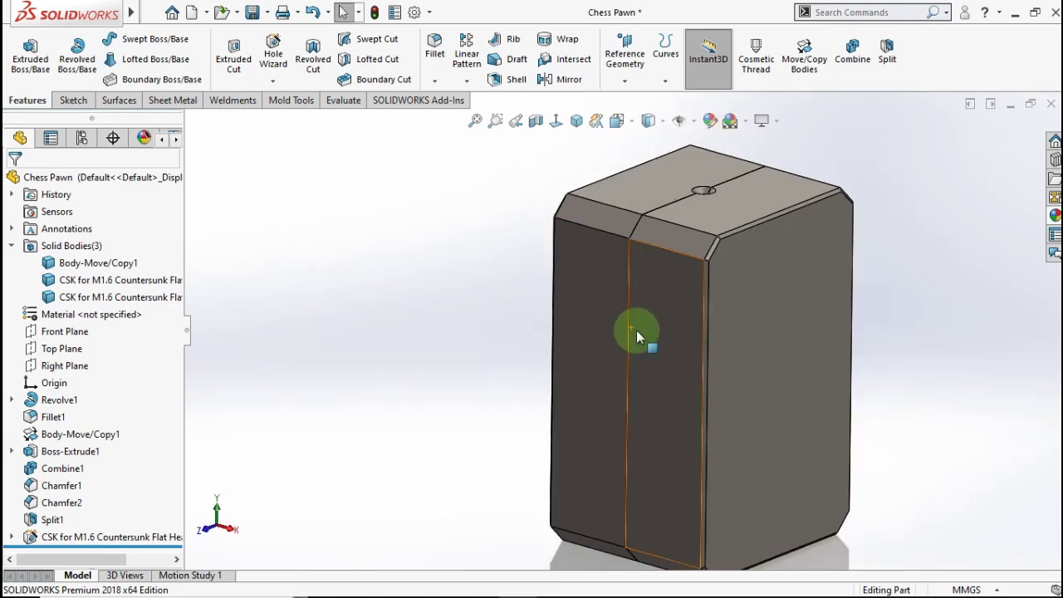
{"action": "scroll", "coordinate": [639, 332], "scroll_direction": "up", "scroll_amount": 2}
{"action": "key", "text": "Tab"}
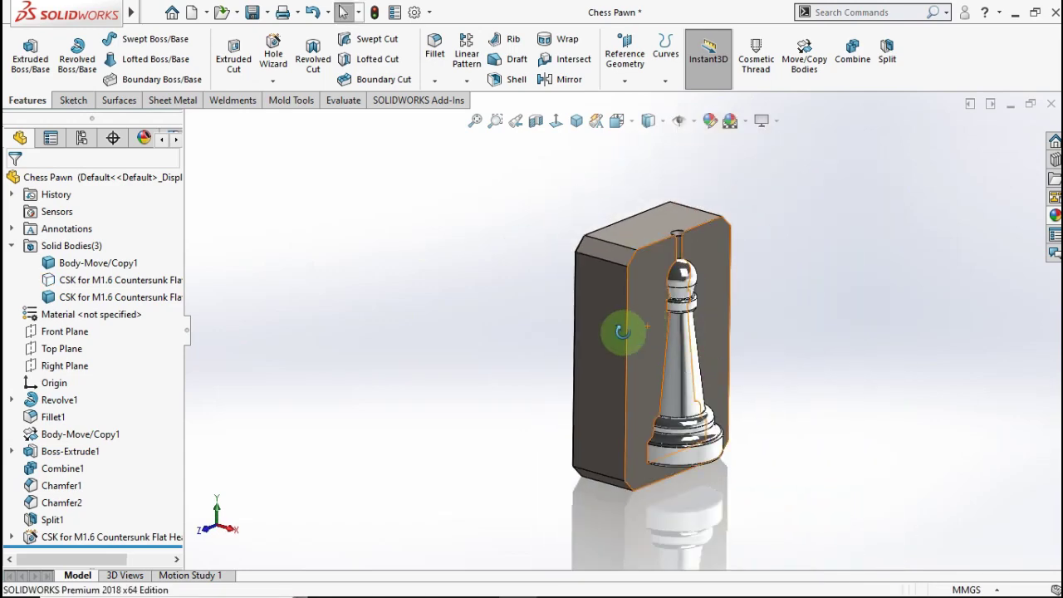
{"action": "mouse_move", "coordinate": [623, 333]}
{"action": "middle_mouse_down"}
{"action": "mouse_move", "coordinate": [544, 285]}
{"action": "mouse_move", "coordinate": [502, 355]}
{"action": "mouse_move", "coordinate": [468, 349]}
{"action": "mouse_move", "coordinate": [607, 280]}
{"action": "mouse_move", "coordinate": [662, 337]}
{"action": "mouse_move", "coordinate": [553, 339]}
{"action": "mouse_move", "coordinate": [610, 324]}
{"action": "mouse_move", "coordinate": [565, 336]}
{"action": "mouse_move", "coordinate": [600, 314]}
{"action": "middle_mouse_up"}
{"action": "key", "text": "Tab"}
Zoom and orbit around the empty pawn-shaped cavity, ending in isometric view
{"action": "scroll", "coordinate": [619, 281], "scroll_direction": "down", "scroll_amount": 3}
{"action": "scroll", "coordinate": [616, 295], "scroll_direction": "down", "scroll_amount": 2}
{"action": "scroll", "coordinate": [605, 296], "scroll_direction": "down", "scroll_amount": 2}
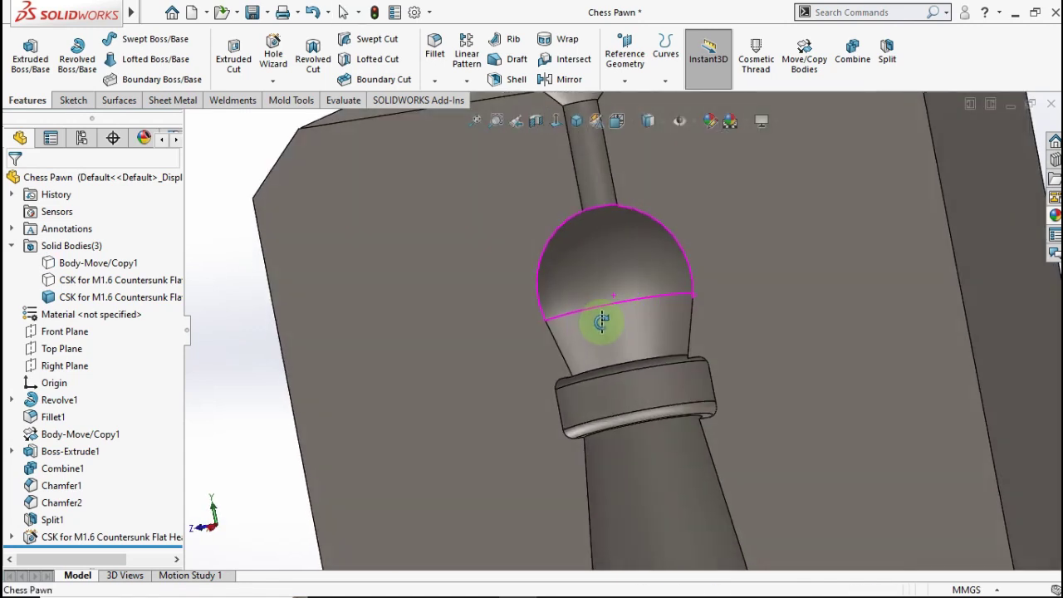
{"action": "scroll", "coordinate": [627, 376], "scroll_direction": "up", "scroll_amount": 3}
{"action": "scroll", "coordinate": [643, 436], "scroll_direction": "up", "scroll_amount": 2}
{"action": "scroll", "coordinate": [655, 480], "scroll_direction": "down", "scroll_amount": 3}
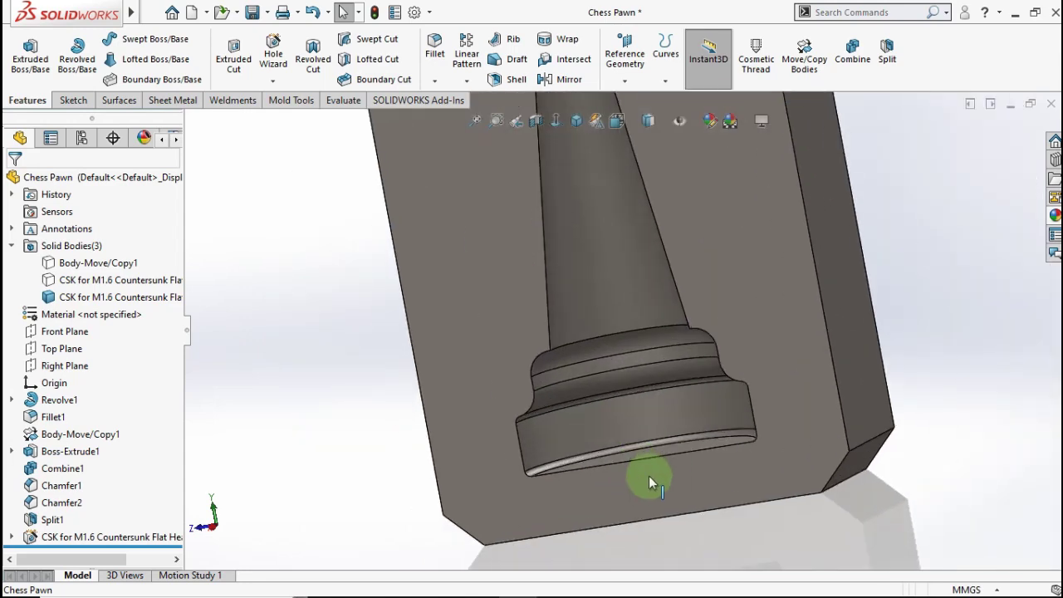
{"action": "mouse_move", "coordinate": [610, 413]}
{"action": "middle_mouse_down"}
{"action": "mouse_move", "coordinate": [626, 407]}
{"action": "mouse_move", "coordinate": [629, 423]}
{"action": "mouse_move", "coordinate": [612, 391]}
{"action": "mouse_move", "coordinate": [638, 370]}
{"action": "middle_mouse_up"}
{"action": "scroll", "coordinate": [638, 367], "scroll_direction": "up", "scroll_amount": 3}
{"action": "scroll", "coordinate": [544, 150], "scroll_direction": "down", "scroll_amount": 2}
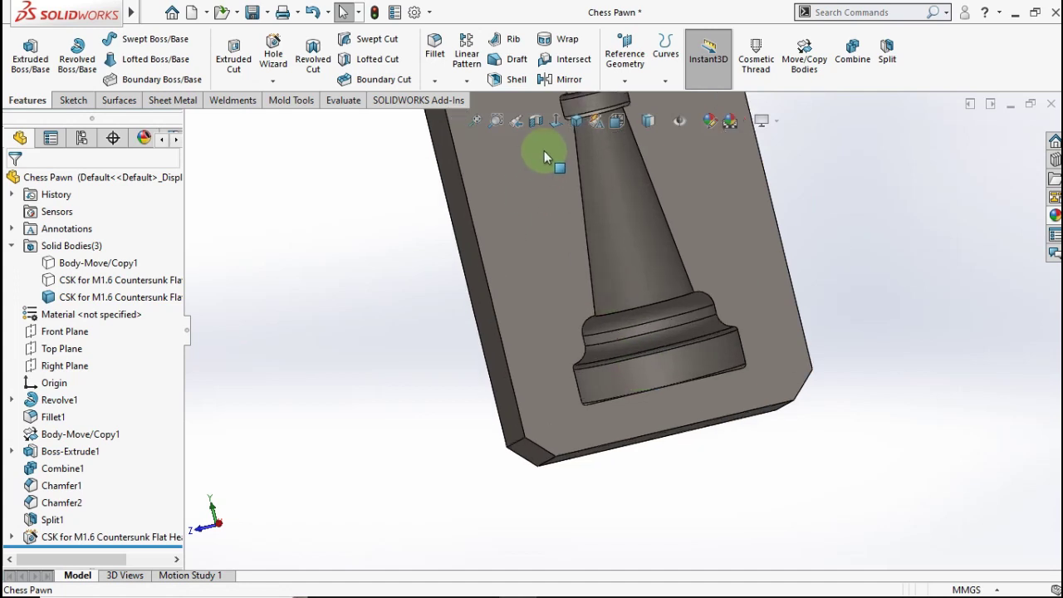
{"action": "left_click", "coordinate": [573, 122]}
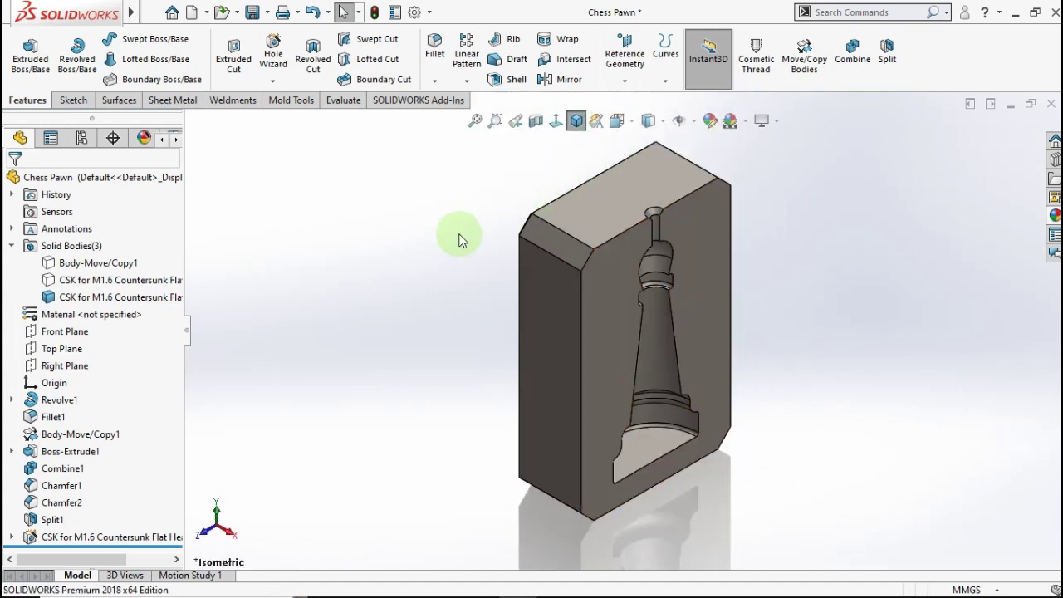
Show the hidden mold bodies again, keeping the front half hidden
{"action": "key", "text": "Tab"}
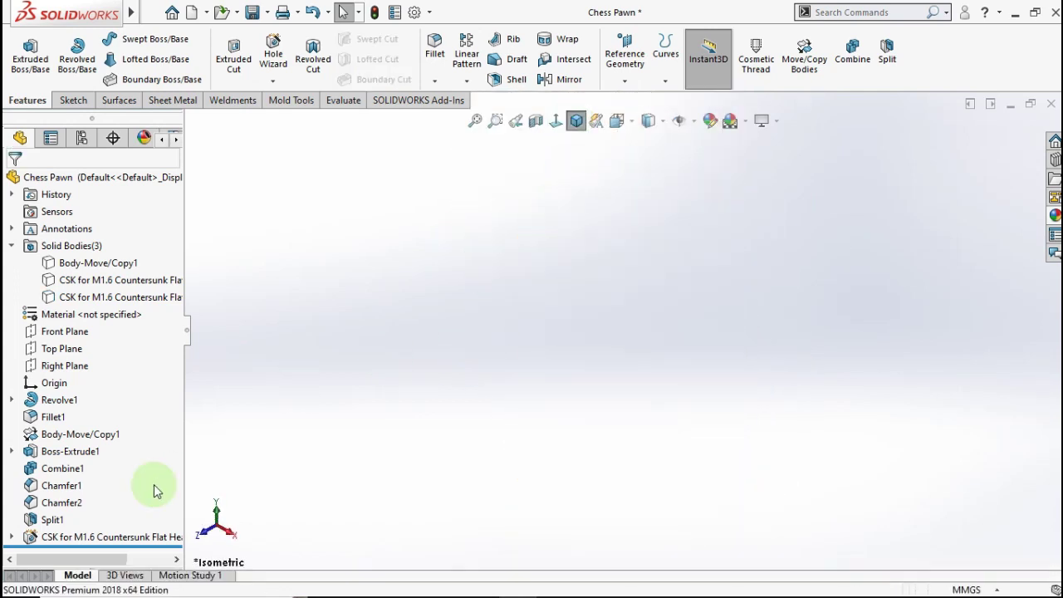
{"action": "right_click", "coordinate": [93, 544]}
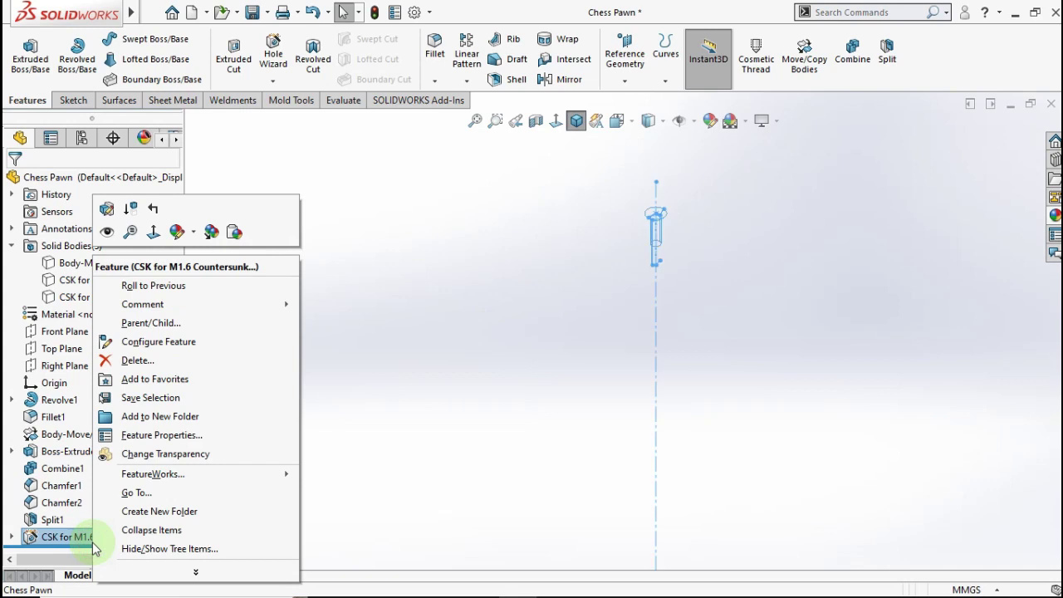
{"action": "left_click", "coordinate": [104, 232]}
{"action": "left_click", "coordinate": [297, 326]}
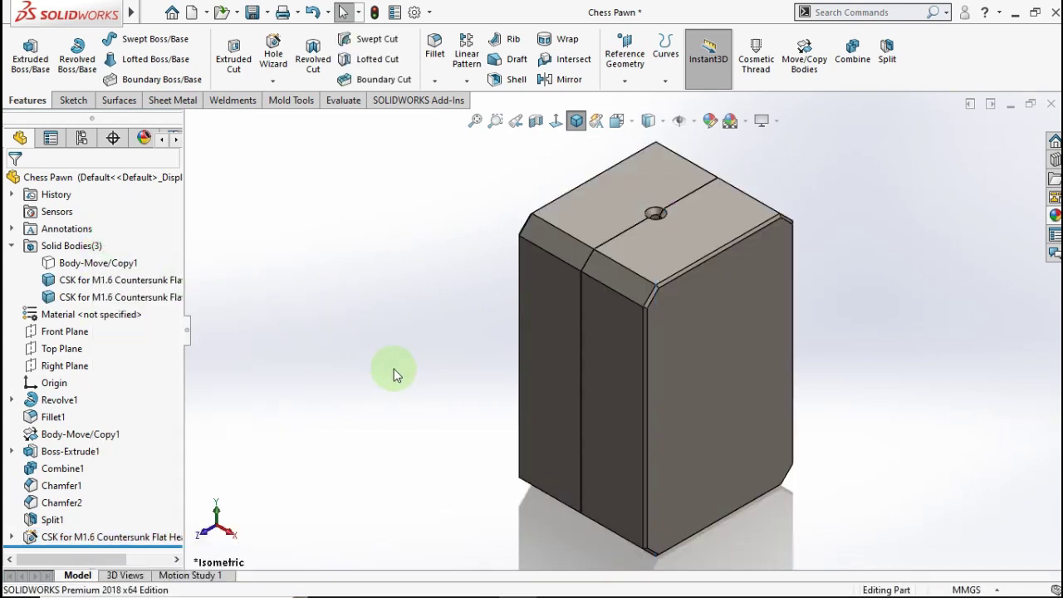
{"action": "key", "text": "Tab"}
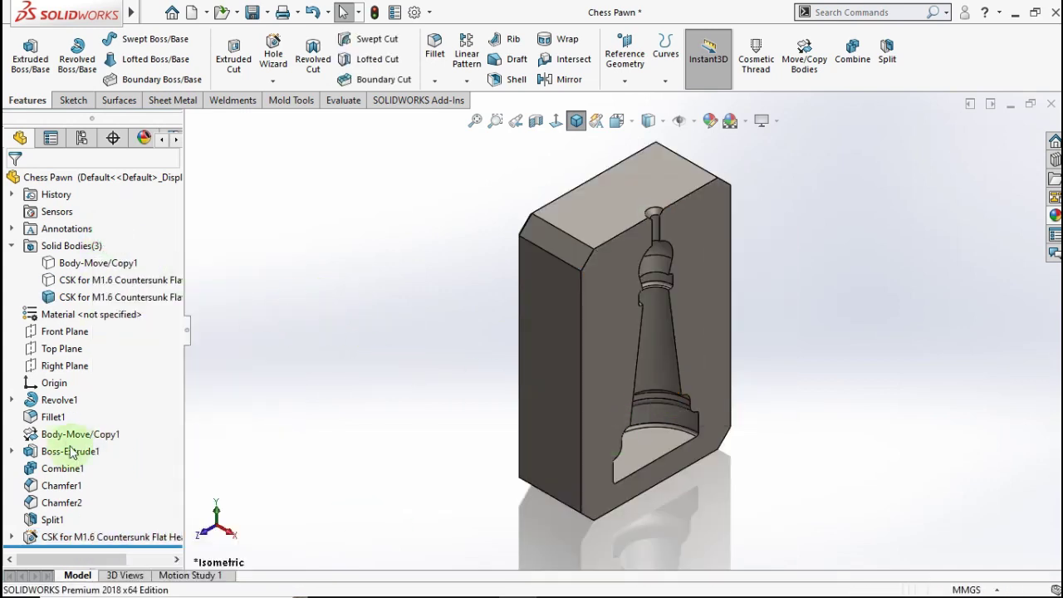
Show the Body-Move/Copy1 pawn inside the rear half's cavity, ending in isometric view
{"action": "left_click", "coordinate": [67, 436]}
{"action": "right_click", "coordinate": [67, 439]}
{"action": "left_click", "coordinate": [83, 247]}
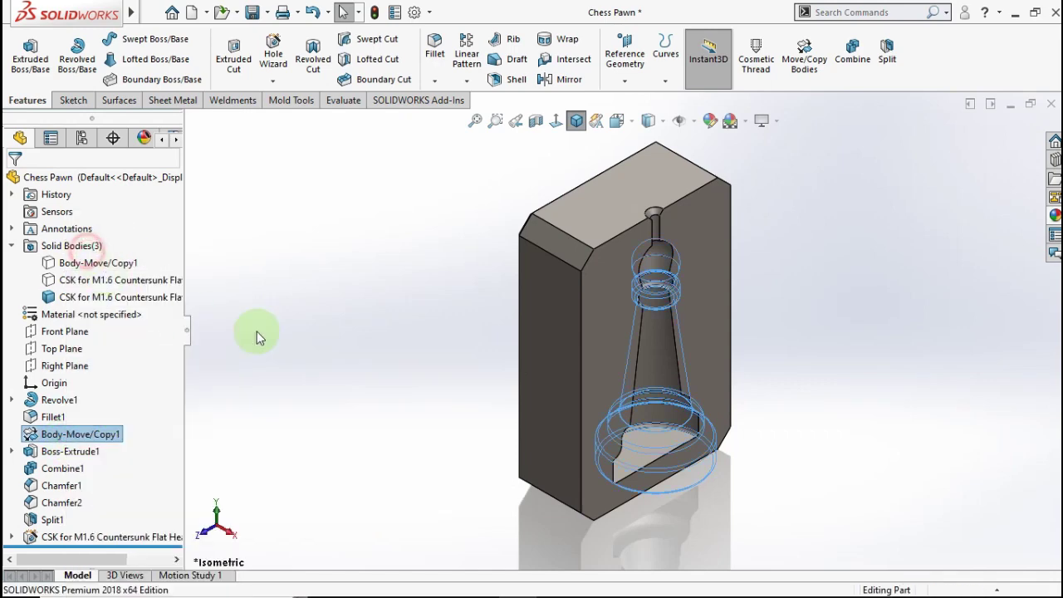
{"action": "left_click", "coordinate": [330, 323]}
{"action": "middle_click_drag", "start_coordinate": [490, 373], "coordinate": [413, 273]}
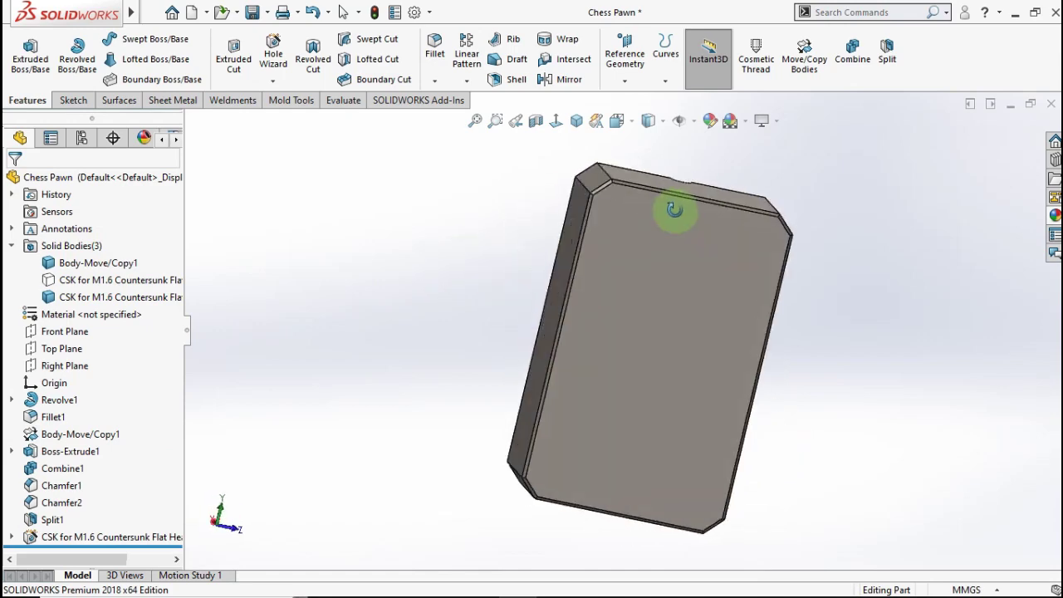
{"action": "middle_click_drag", "start_coordinate": [413, 273], "coordinate": [864, 361]}
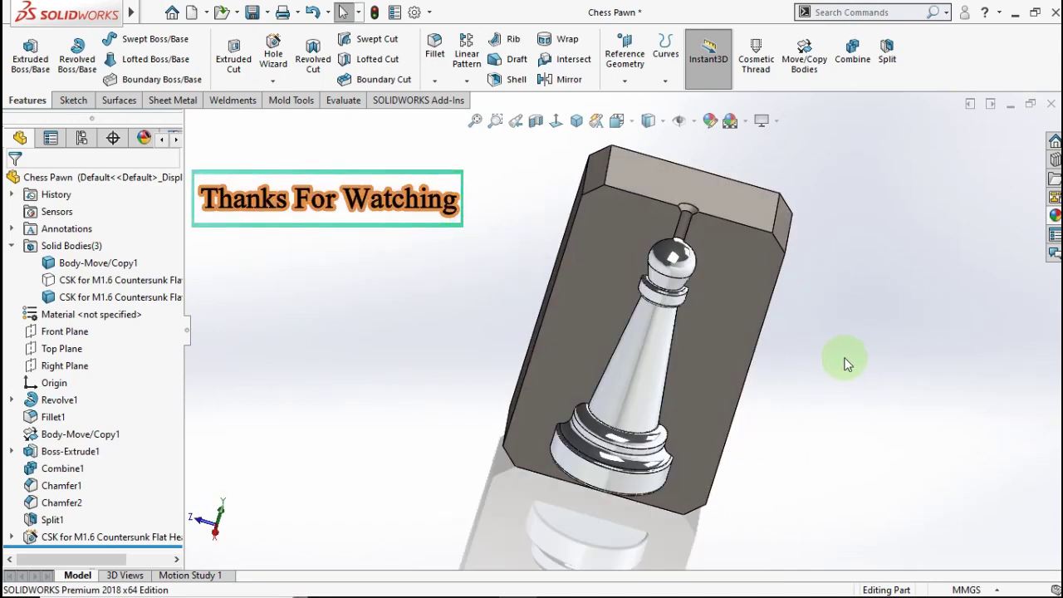
{"action": "key", "text": "ctrl+7"}
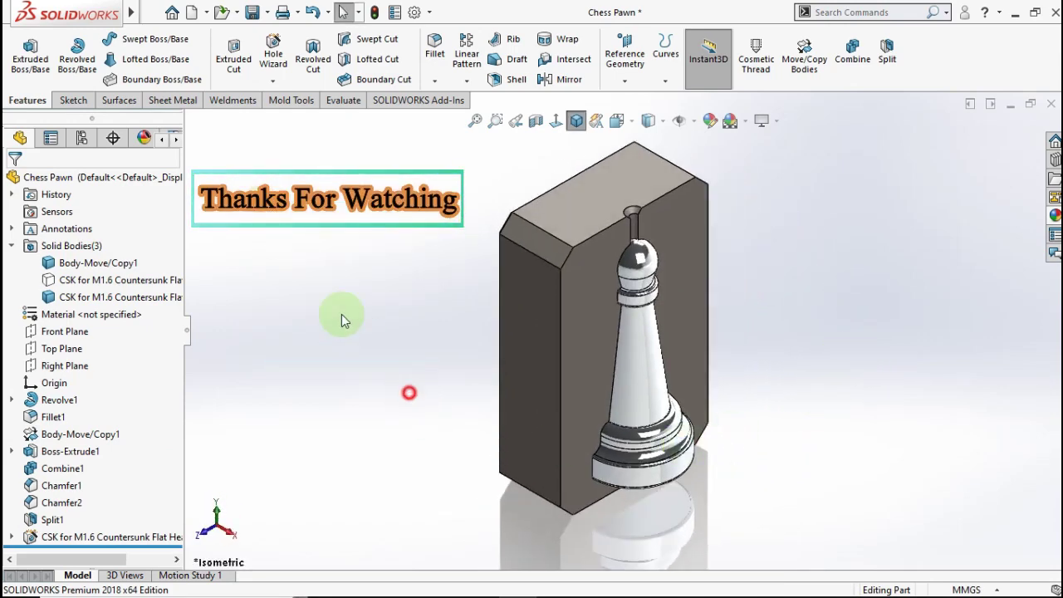